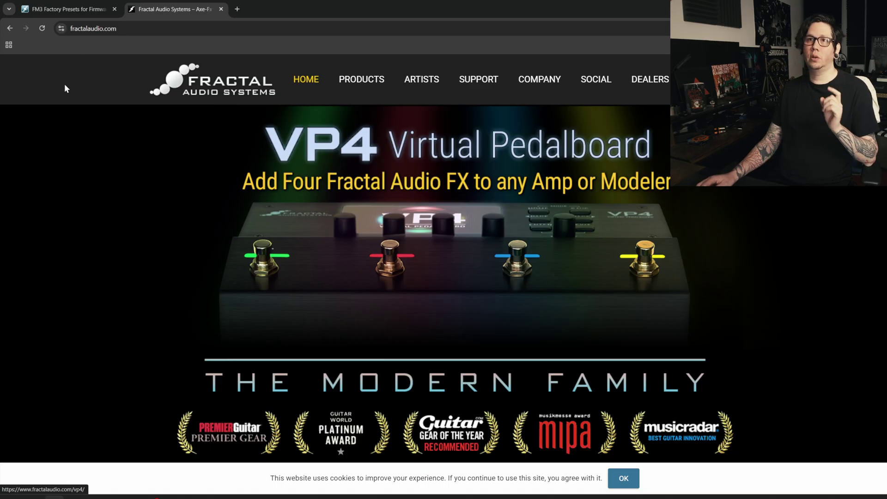
# Go to Support > Downloads > FM3 and scroll down to Firmware v10.0 and FM3 Factory Presets
pyautogui.moveTo(479, 81)
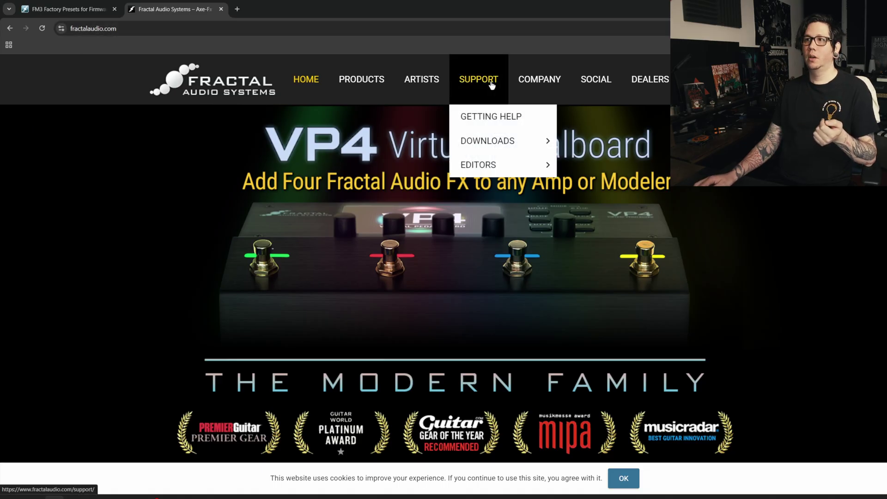
pyautogui.moveTo(489, 139)
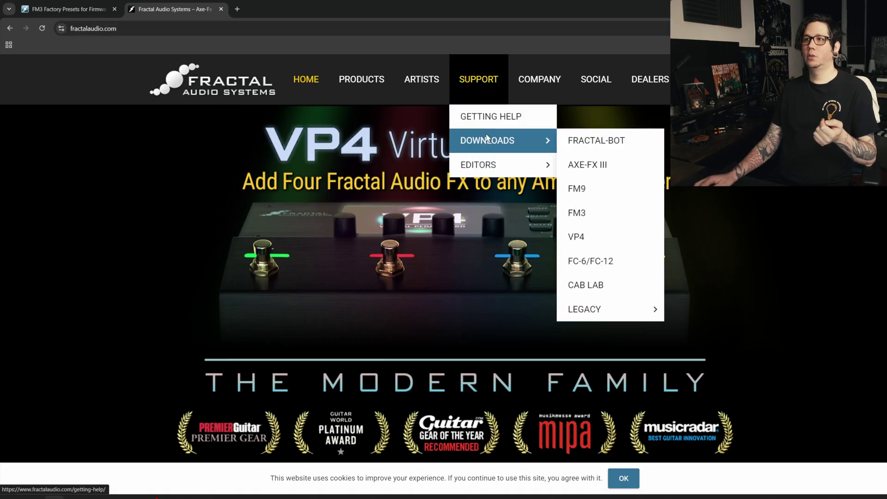
pyautogui.click(597, 211)
pyautogui.scroll(-8, 636, 384)
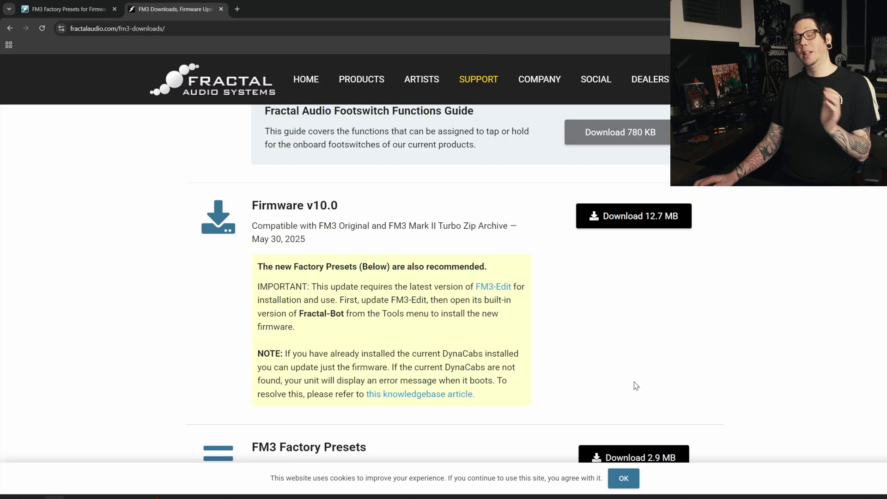
pyautogui.scroll(-2, 586, 305)
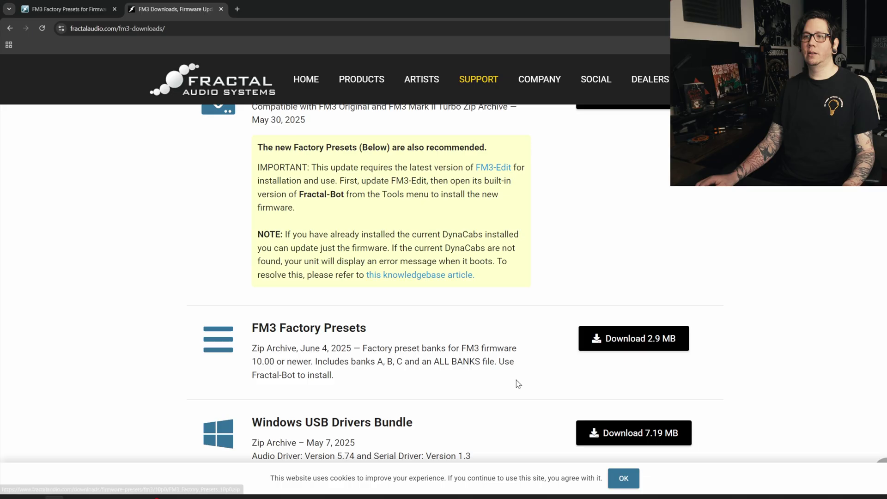
# Switch to the 'FM3 Factory Presets for Firmware' forum thread and skim its first post's release notes
pyautogui.click(61, 6)
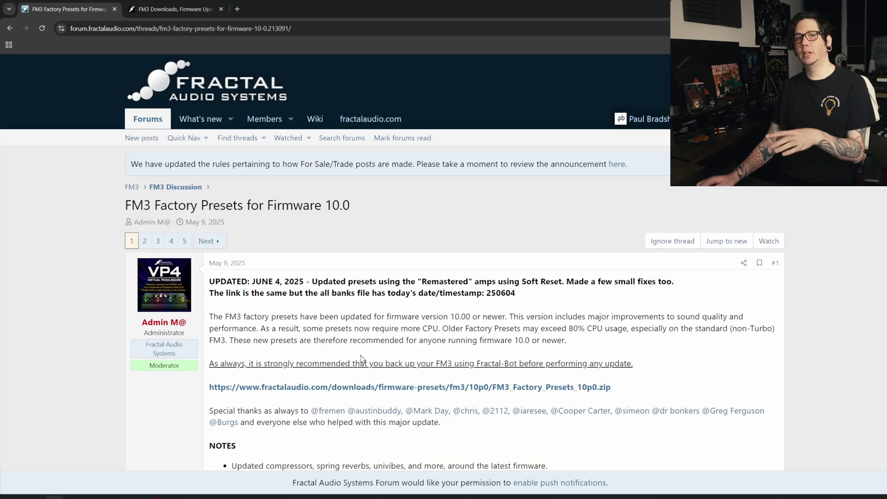
pyautogui.scroll(-5, 362, 359)
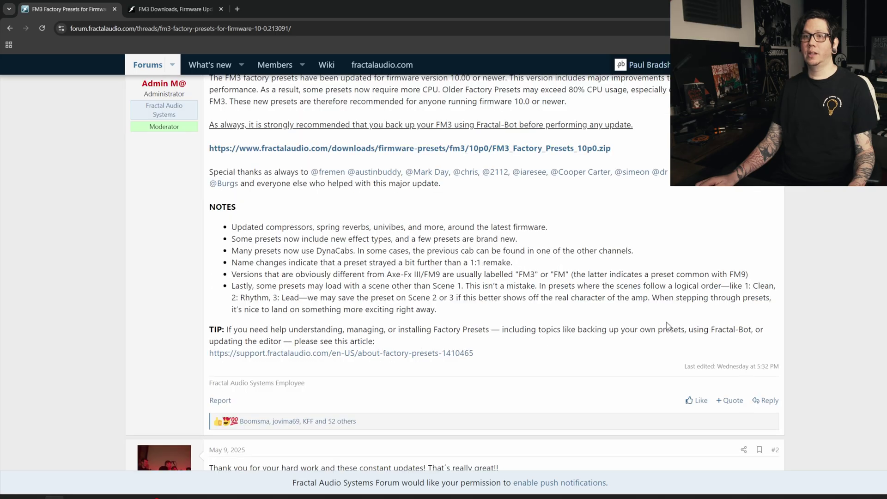
pyautogui.scroll(3, 669, 327)
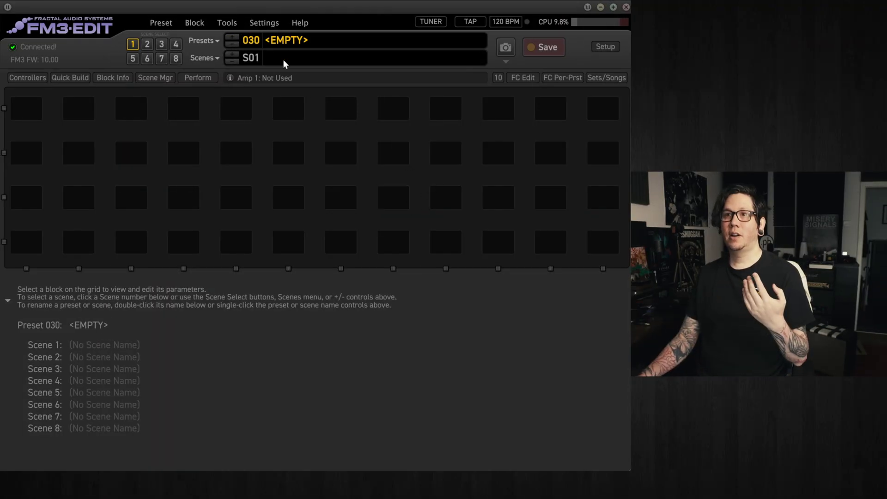
pyautogui.click(206, 45)
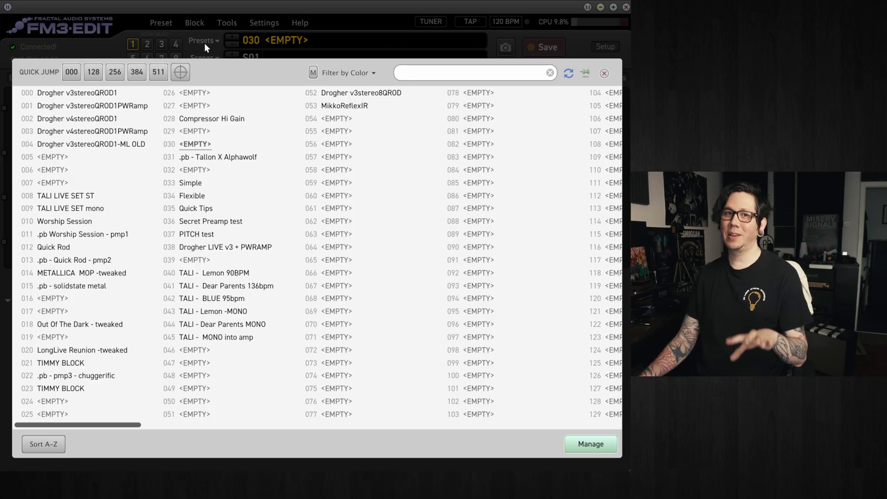
pyautogui.click(205, 43)
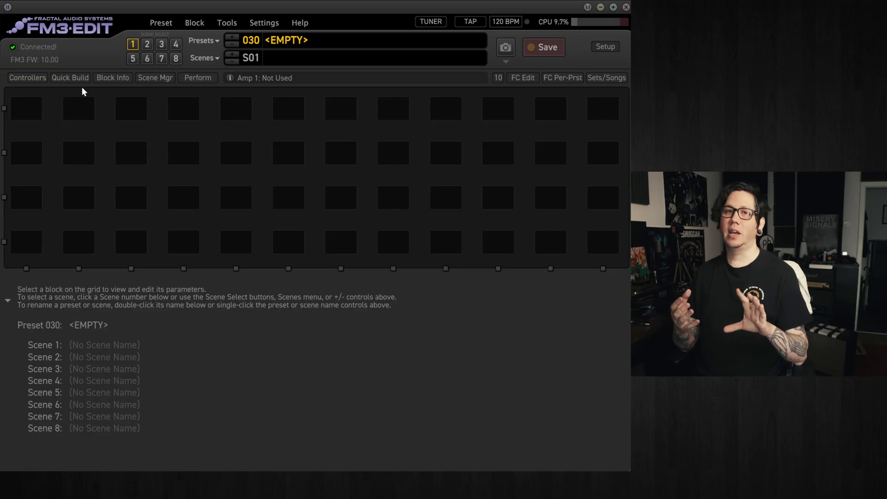
# Place the In 1 block at the start and Out 1 at the end of grid row 2
pyautogui.click(188, 156)
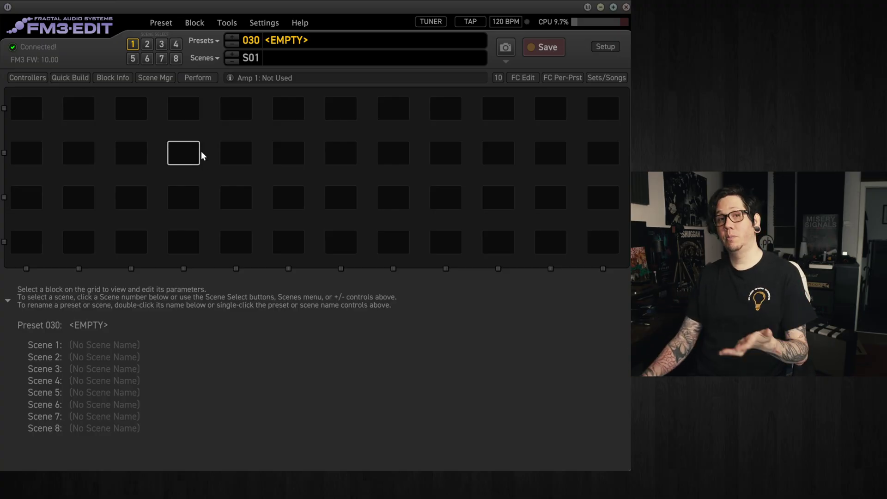
pyautogui.click(279, 240)
pyautogui.click(196, 205)
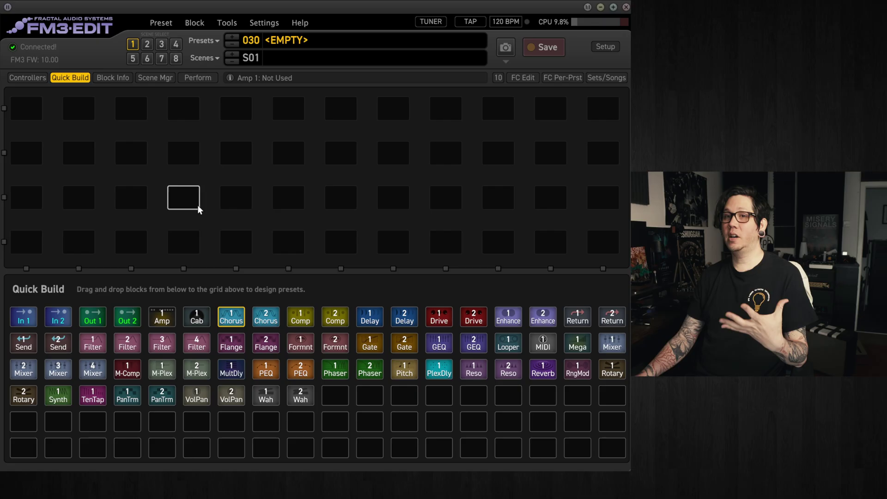
pyautogui.moveTo(22, 315); pyautogui.dragTo(27, 152)
pyautogui.moveTo(92, 317); pyautogui.dragTo(601, 152)
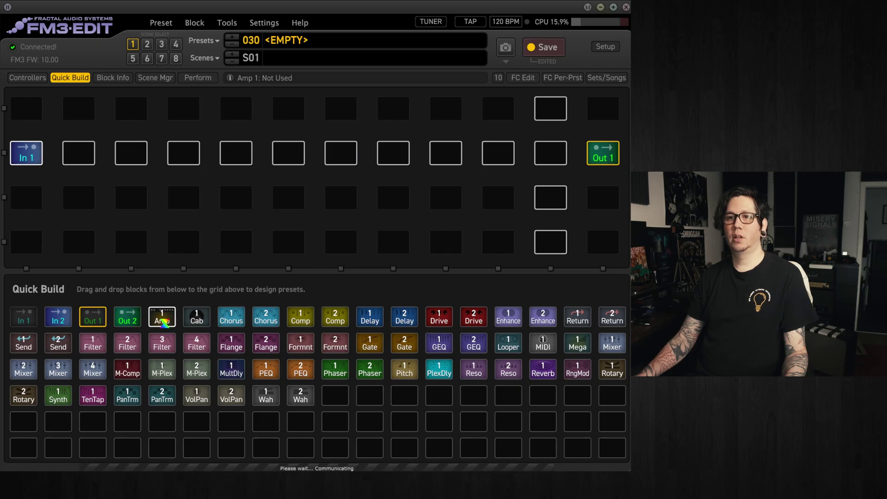
# Fill row 2 with Drive, Amp, Cab, Chorus, Delay and Reverb blocks between input and output
pyautogui.moveTo(164, 319); pyautogui.dragTo(287, 160)
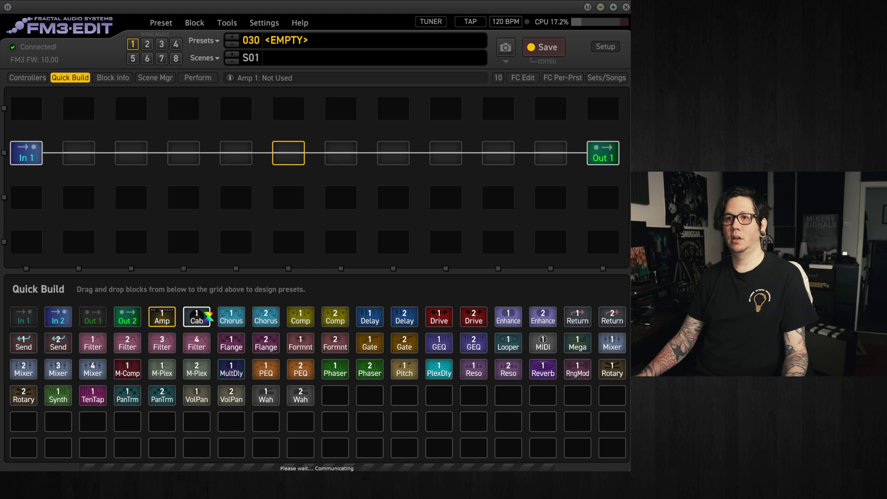
pyautogui.moveTo(196, 317); pyautogui.dragTo(342, 160)
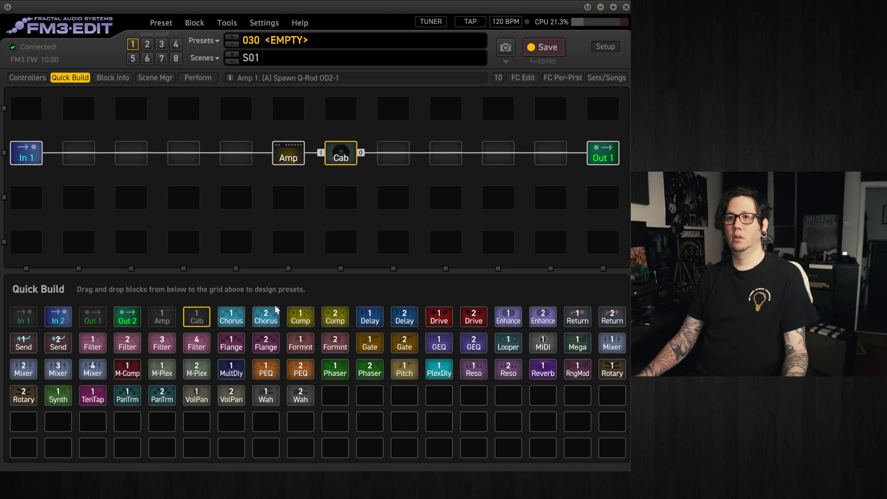
pyautogui.moveTo(439, 316); pyautogui.dragTo(183, 163)
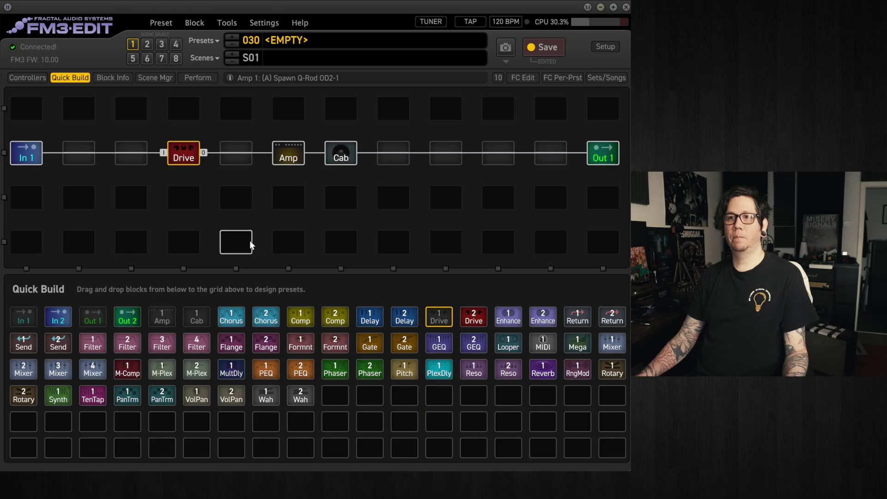
pyautogui.moveTo(234, 323); pyautogui.dragTo(403, 165)
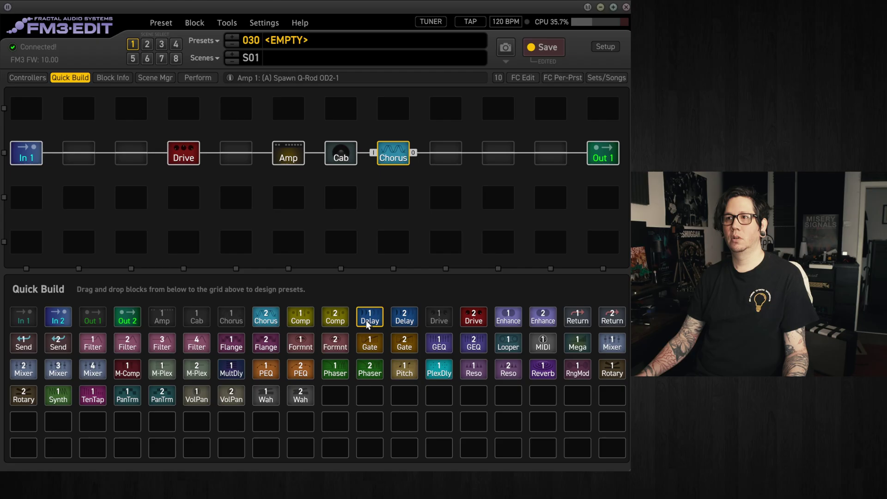
pyautogui.moveTo(370, 317); pyautogui.dragTo(449, 158)
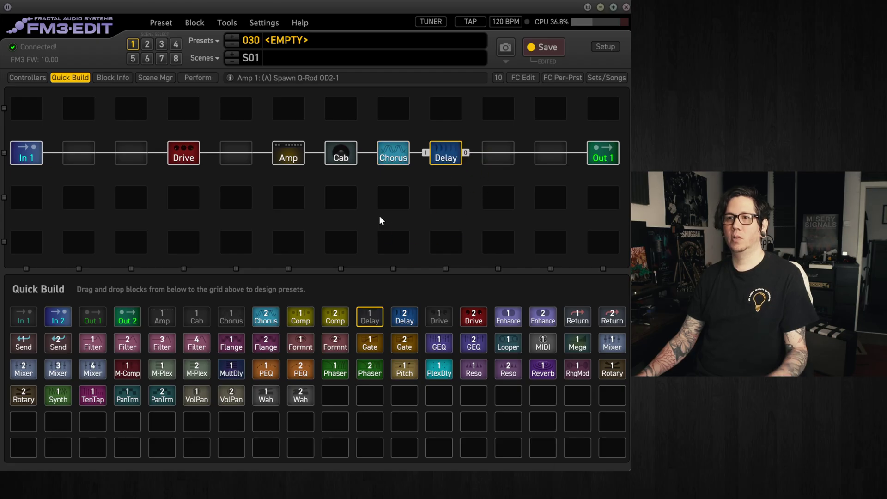
pyautogui.moveTo(543, 369); pyautogui.dragTo(552, 174)
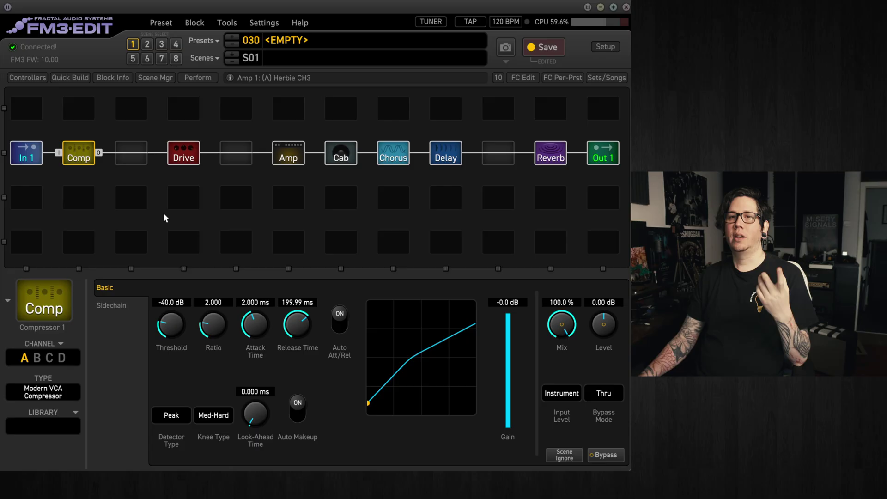
# Review the Amp block's Herbie CH3 settings, then show the Reverb block's Large Hall parameters
pyautogui.click(289, 153)
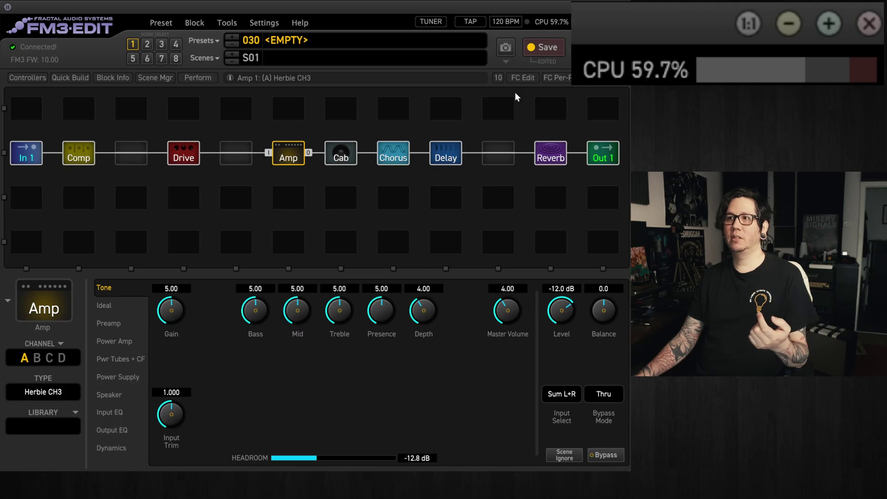
pyautogui.click(552, 160)
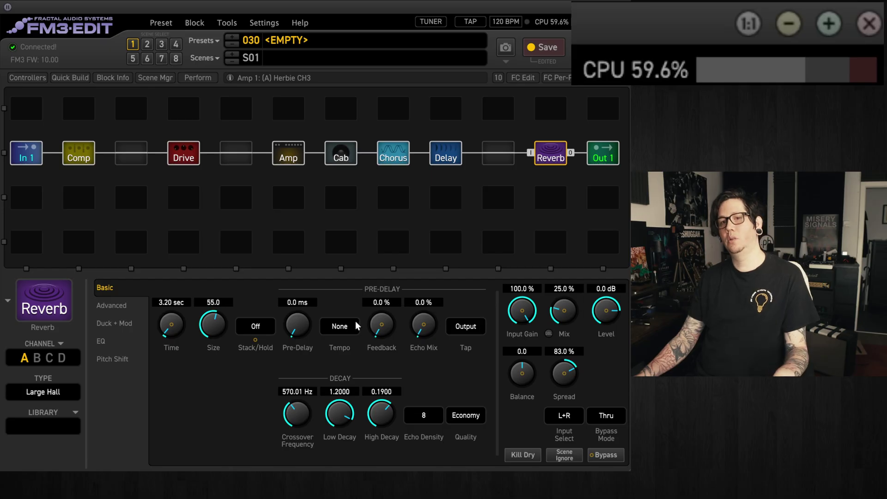
# Make the reverb a Small Spring, trying 6 springs, Dwell 5.43 and Drip around 65%
pyautogui.click(69, 392)
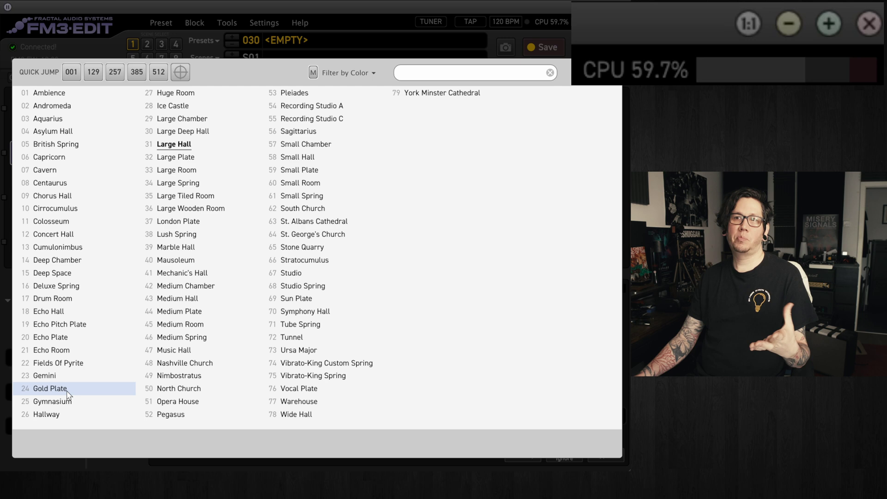
pyautogui.click(298, 195)
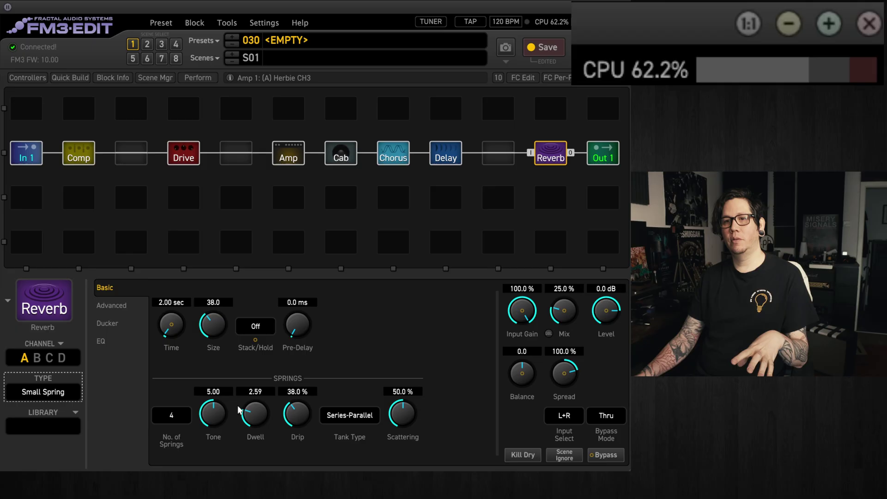
pyautogui.click(184, 419)
pyautogui.click(164, 470)
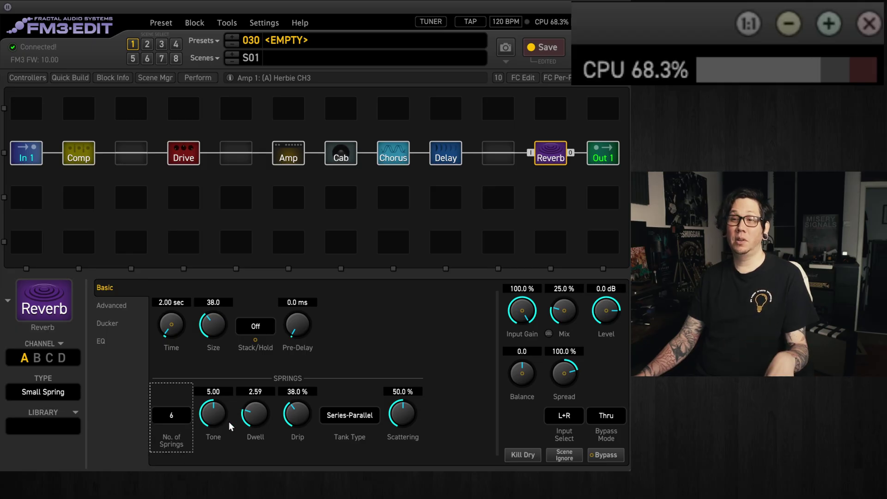
pyautogui.moveTo(266, 423); pyautogui.dragTo(275, 349)
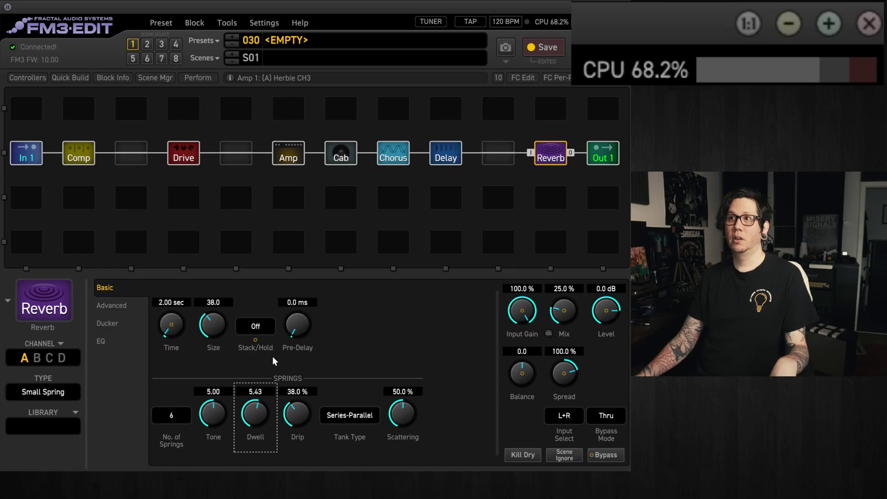
pyautogui.moveTo(297, 425); pyautogui.dragTo(311, 355)
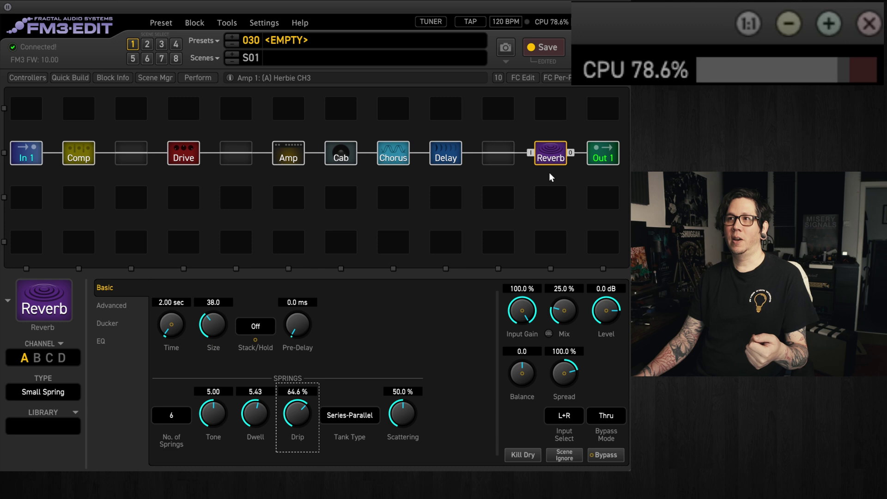
# Reset Drip to 0%, Dwell to 2.59 and the spring count to 2
pyautogui.doubleClick(295, 417)
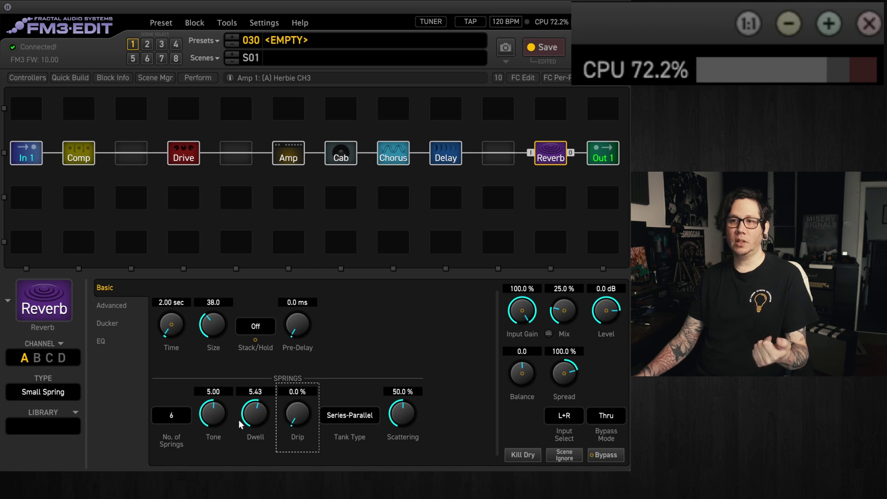
pyautogui.doubleClick(253, 418)
pyautogui.doubleClick(175, 422)
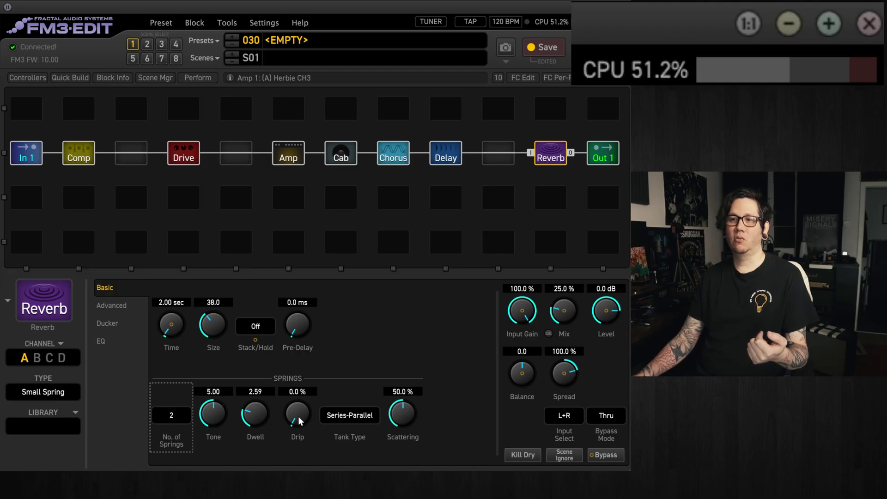
# Raise the Small Spring's Drip knob from 0% to 10.0%
pyautogui.moveTo(298, 421); pyautogui.dragTo(307, 394)
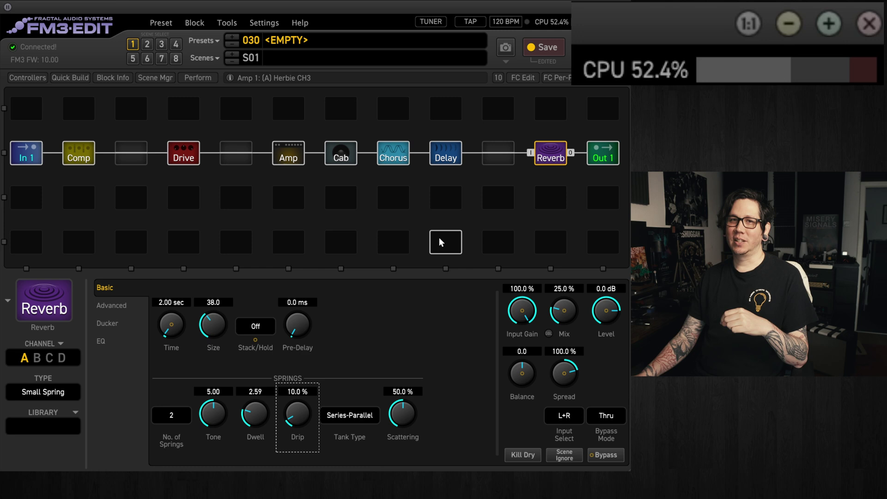
# Switch the reverb type to London Plate and raise Dispersion from 25% to 44.9%
pyautogui.click(51, 393)
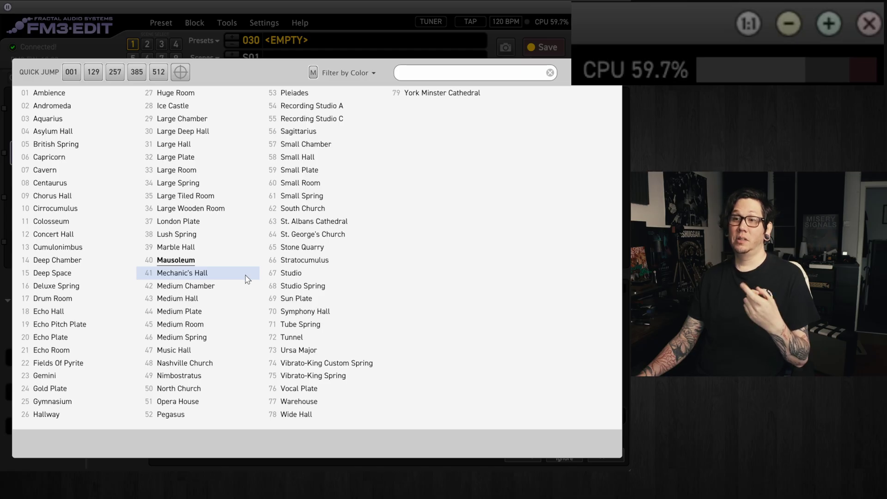
pyautogui.click(221, 221)
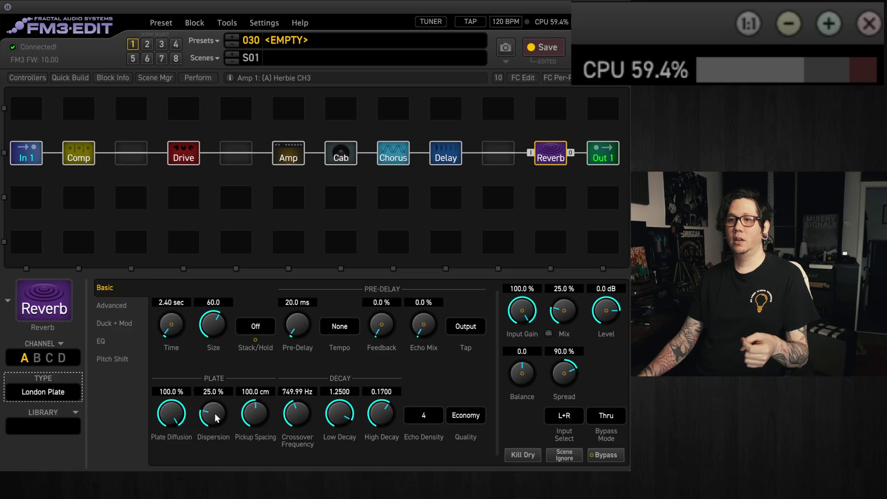
pyautogui.moveTo(216, 419); pyautogui.dragTo(230, 380)
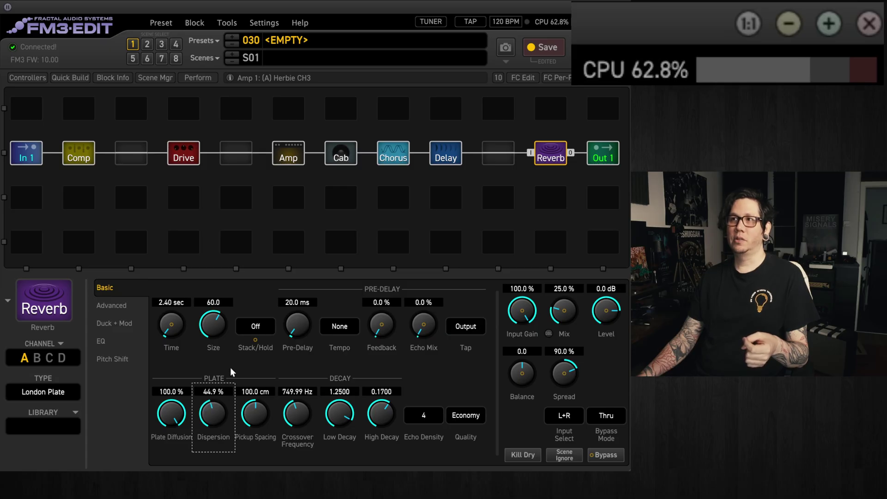
# Sweep Dispersion up to 86.3%, reset it to 0%, then settle it at 26.6%
pyautogui.scroll(5, 219, 416)
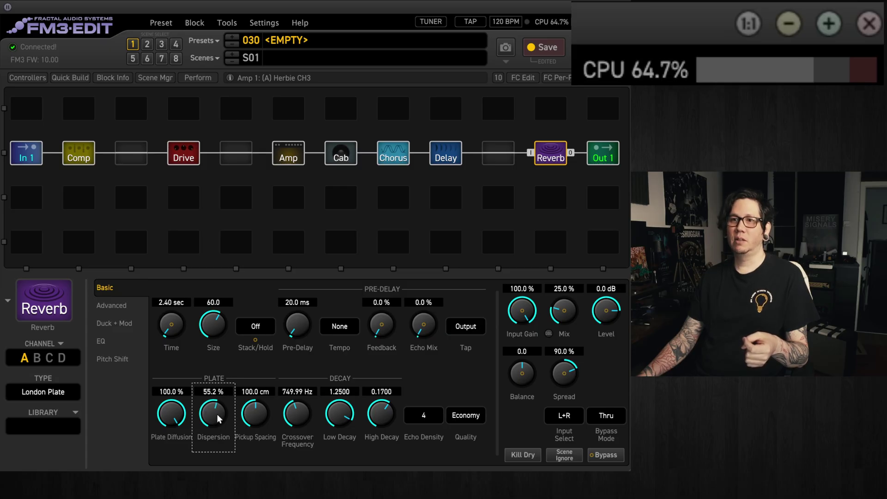
pyautogui.moveTo(225, 417); pyautogui.dragTo(243, 347)
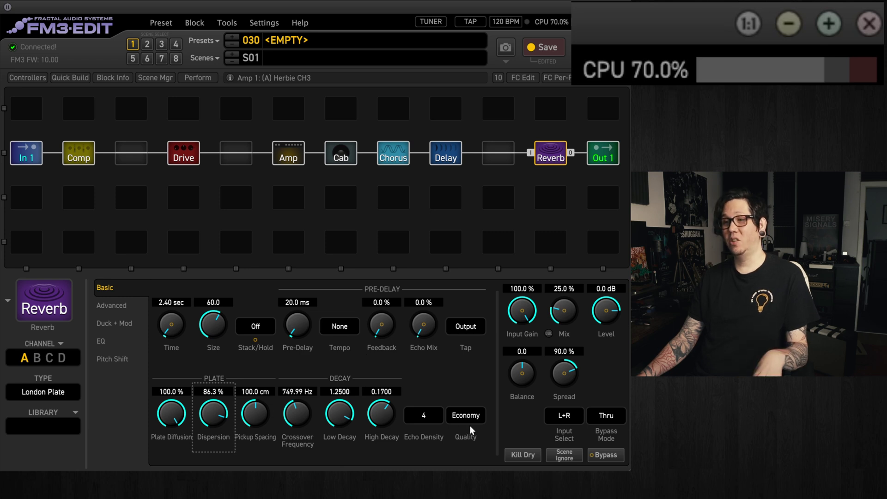
pyautogui.doubleClick(211, 416)
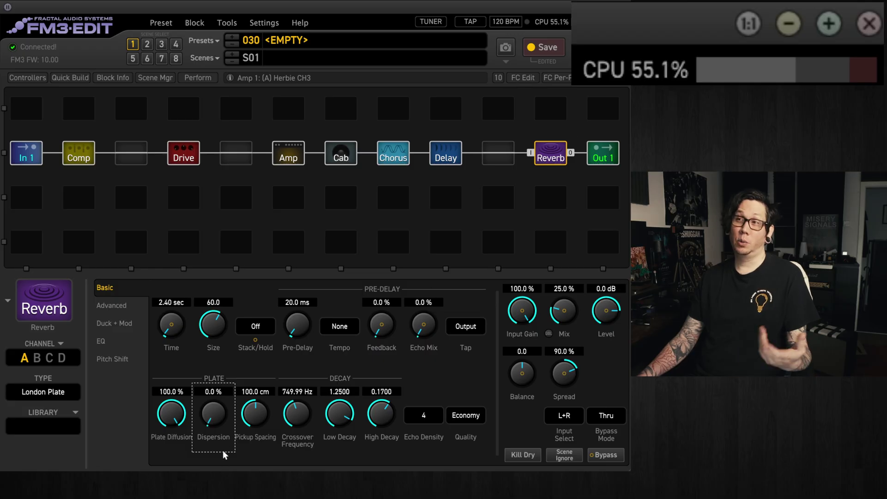
pyautogui.moveTo(217, 416); pyautogui.dragTo(228, 339)
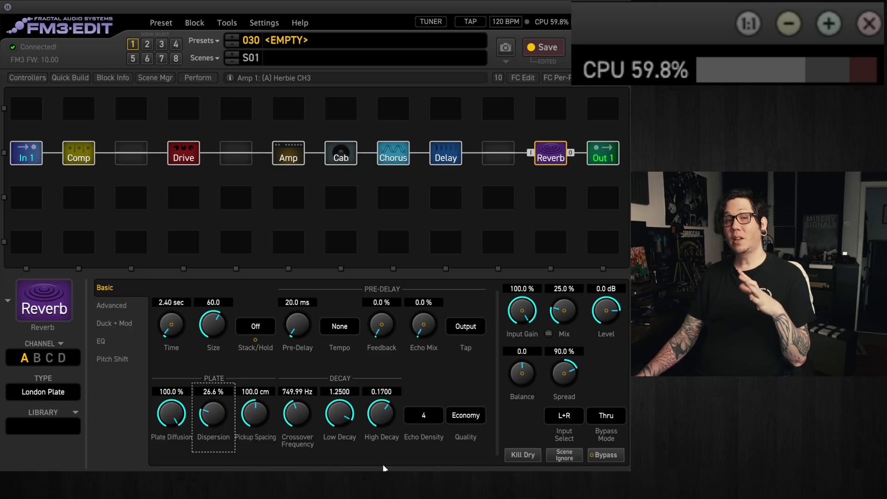
pyautogui.click(434, 418)
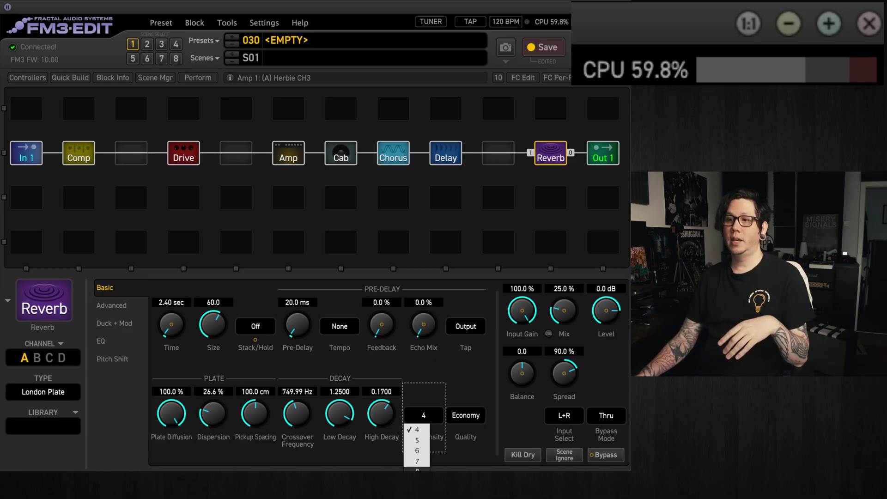
pyautogui.click(417, 469)
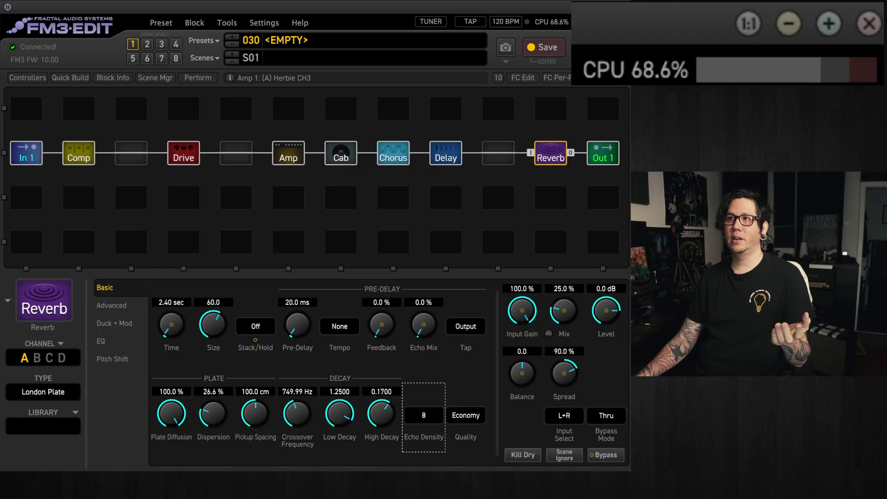
pyautogui.click(434, 416)
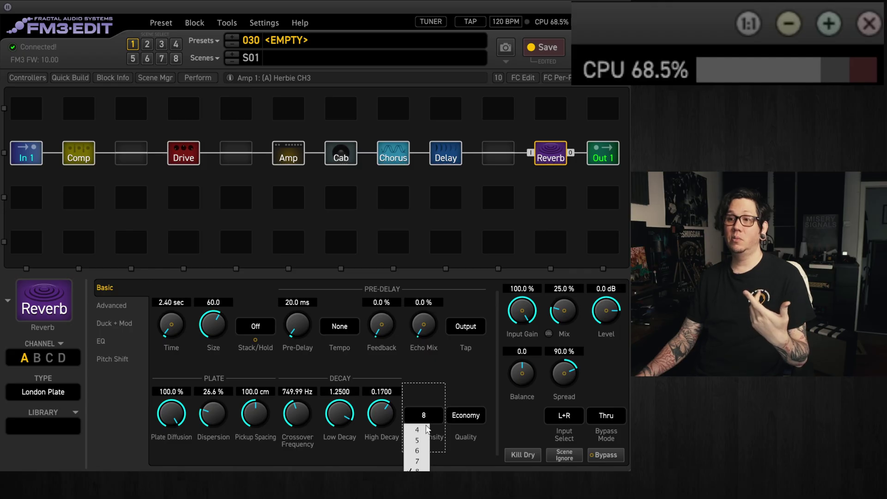
pyautogui.click(423, 429)
pyautogui.click(468, 417)
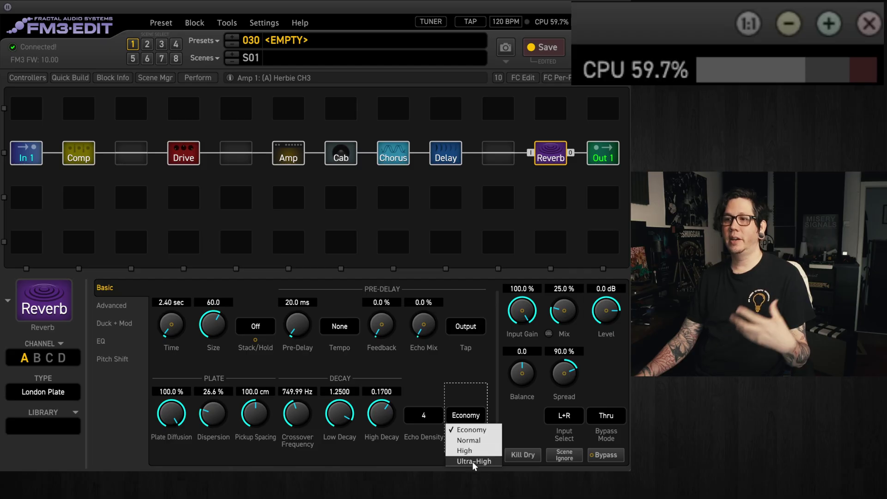
pyautogui.click(484, 375)
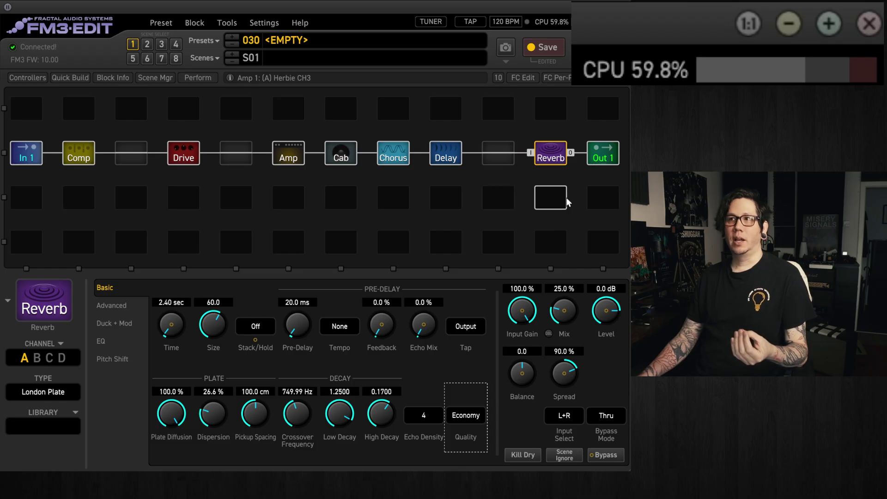
# Rename preset 030 to 'Firmware 10', save it, then load preset 002 Drogher v4stereoQROD1
pyautogui.click(367, 39)
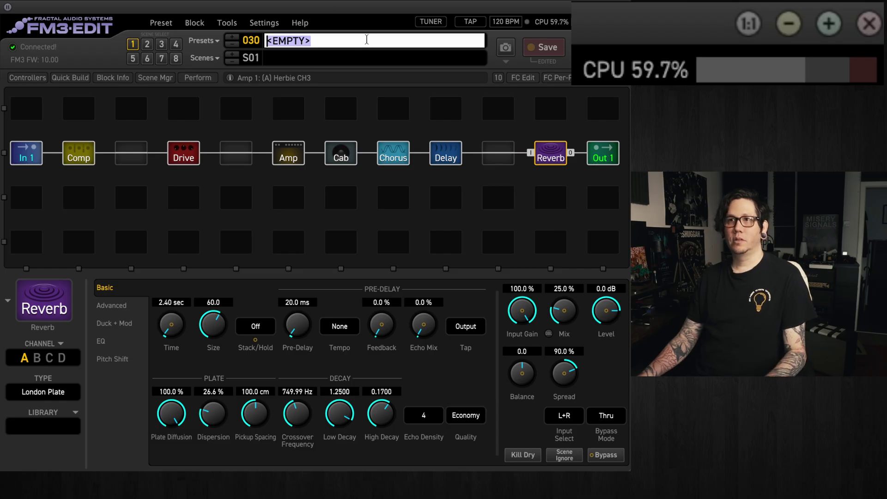
pyautogui.write('Firmware 10')
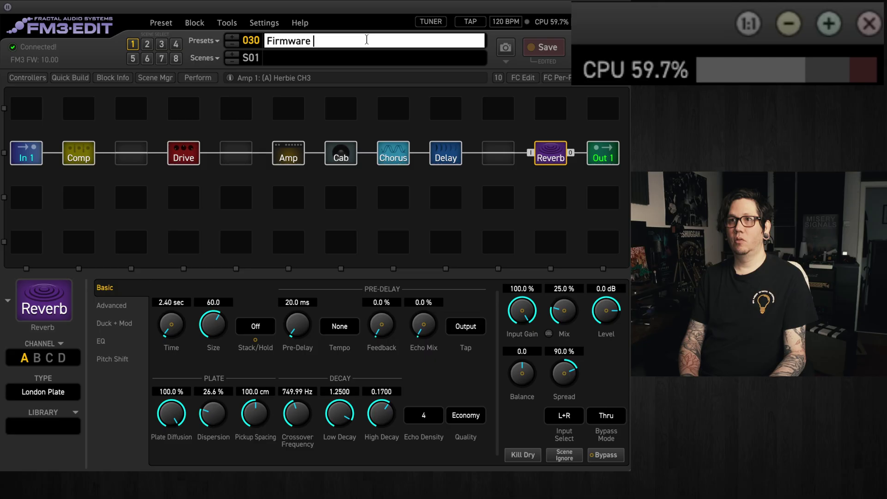
pyautogui.click(547, 47)
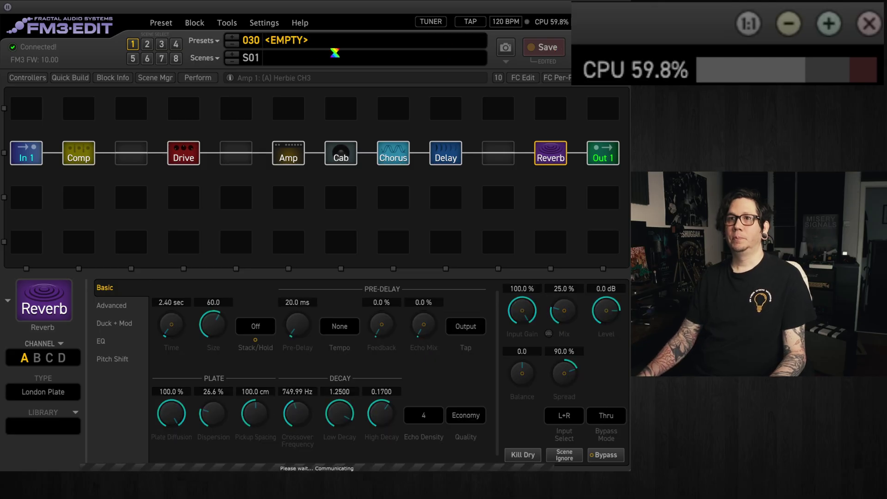
pyautogui.click(202, 39)
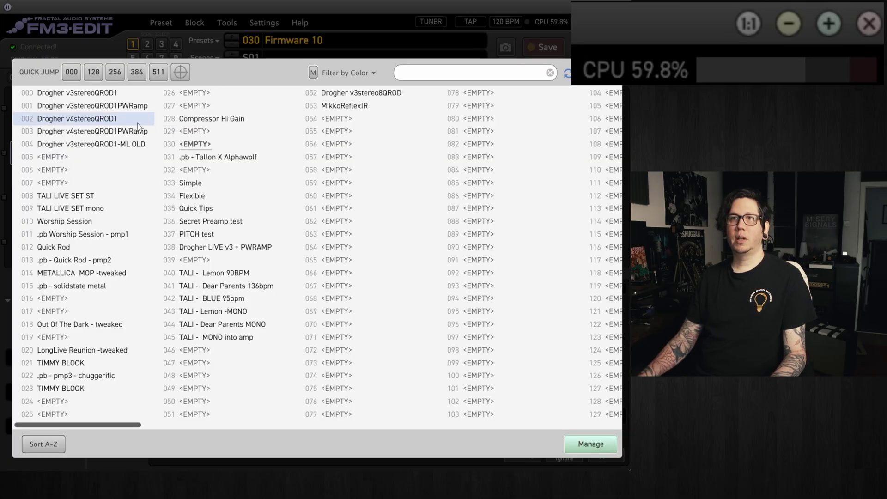
pyautogui.click(115, 119)
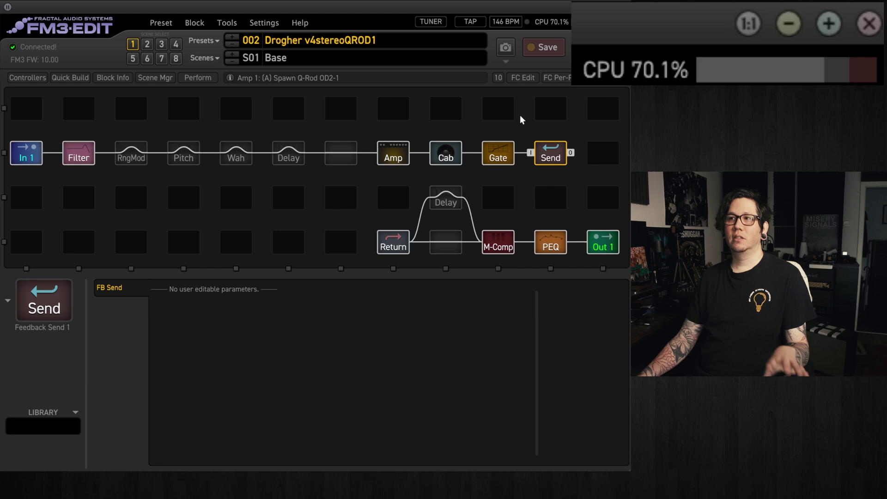
# Review preset 002's Cab and its Preamp page, the M-Comp block, then the Amp block
pyautogui.click(445, 158)
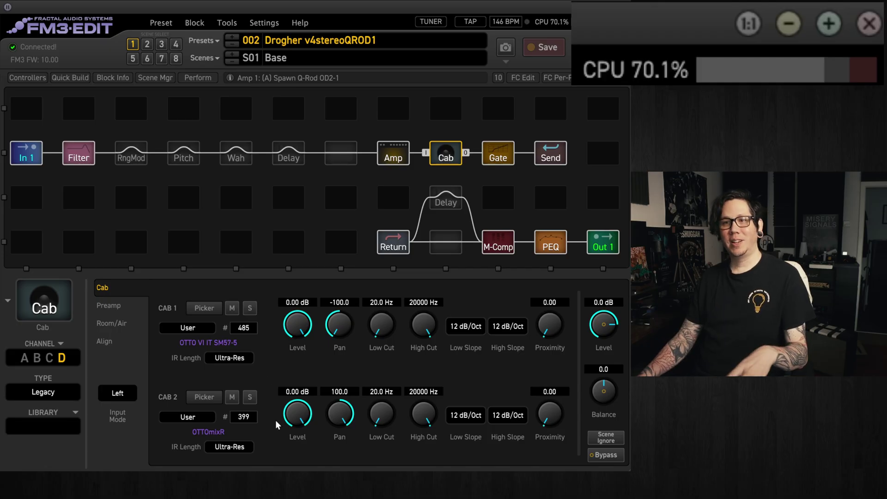
pyautogui.click(108, 305)
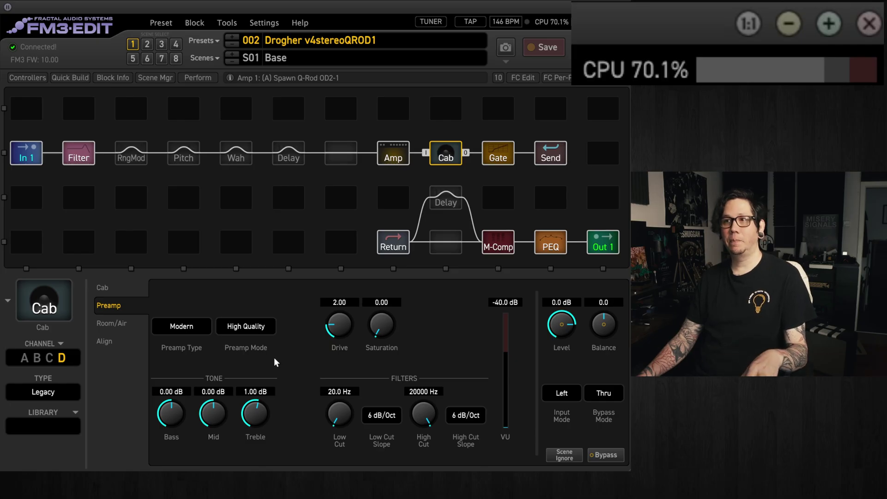
pyautogui.click(505, 245)
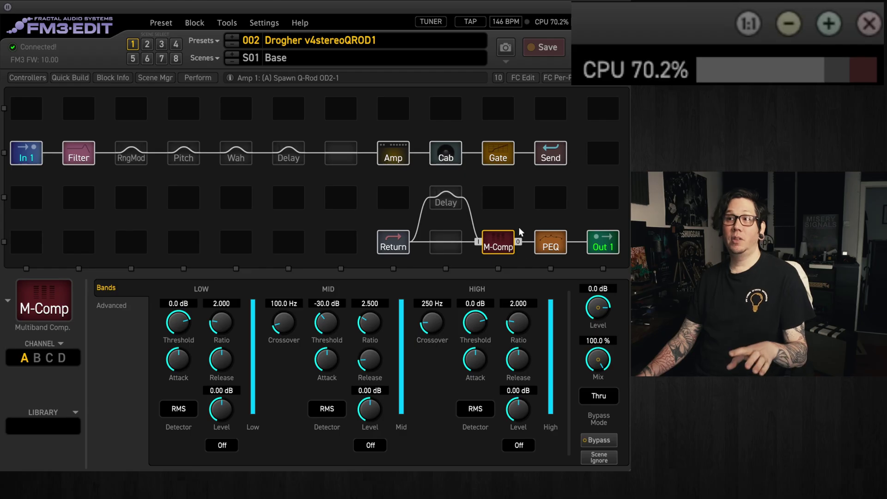
pyautogui.click(446, 155)
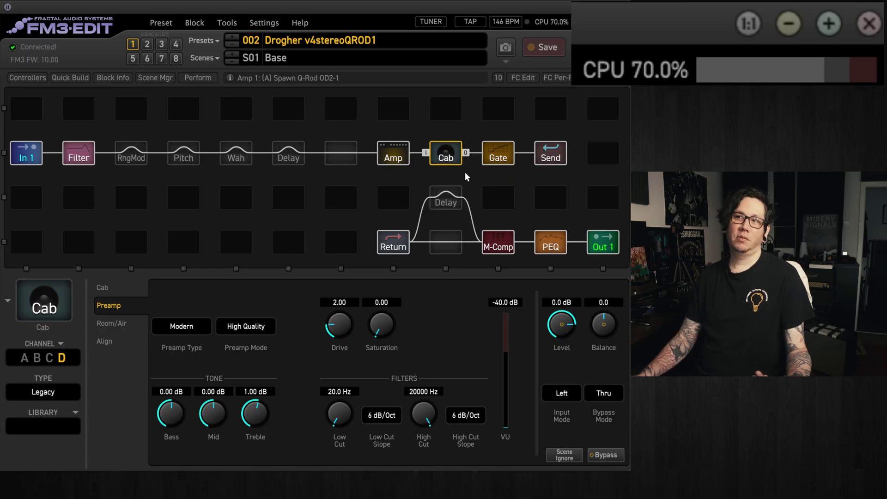
pyautogui.click(392, 155)
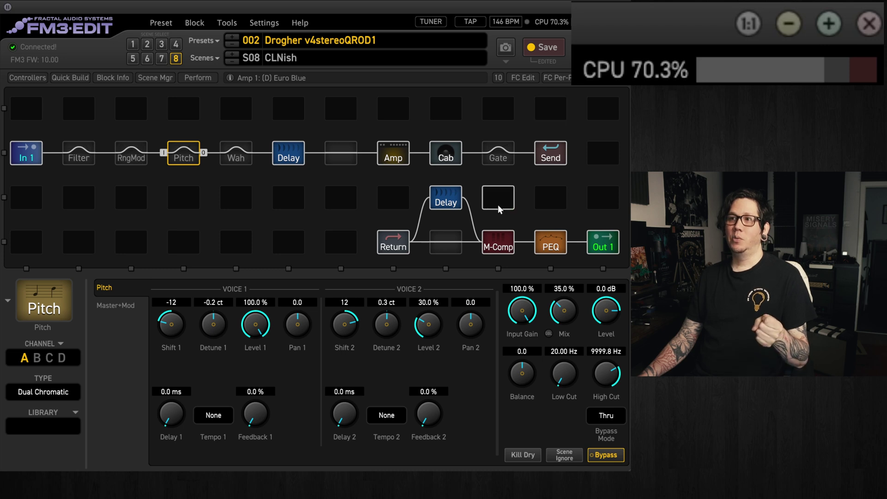
# Select the Delay block to display its settings
pyautogui.click(287, 158)
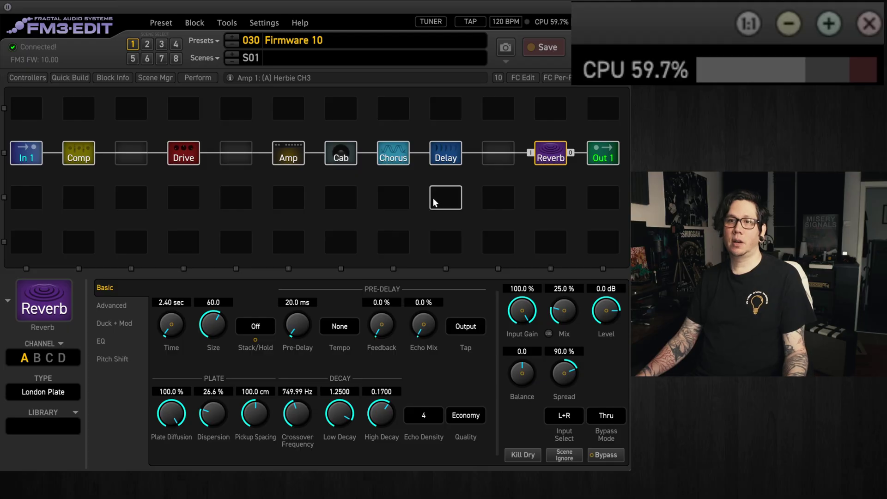
# On the reverb's Pitch Shift page, sweep the Mix up to 100 % and back to 0 %
pyautogui.click(116, 360)
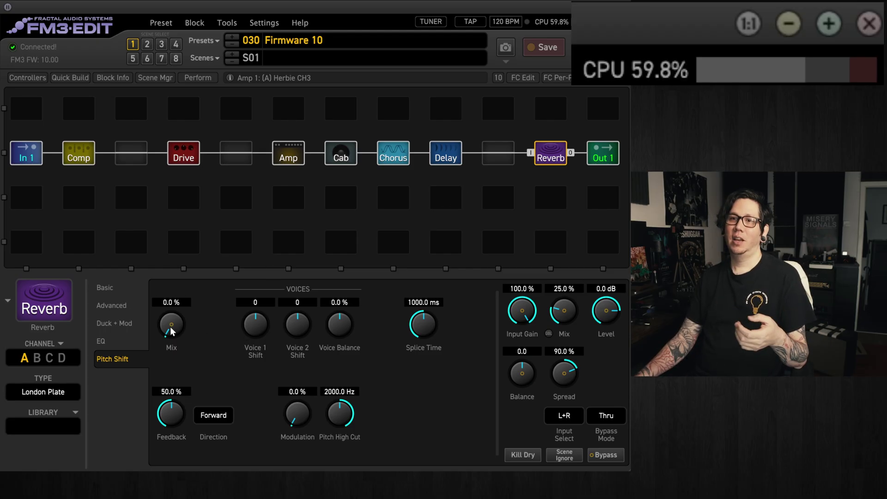
pyautogui.moveTo(171, 330); pyautogui.dragTo(204, 42)
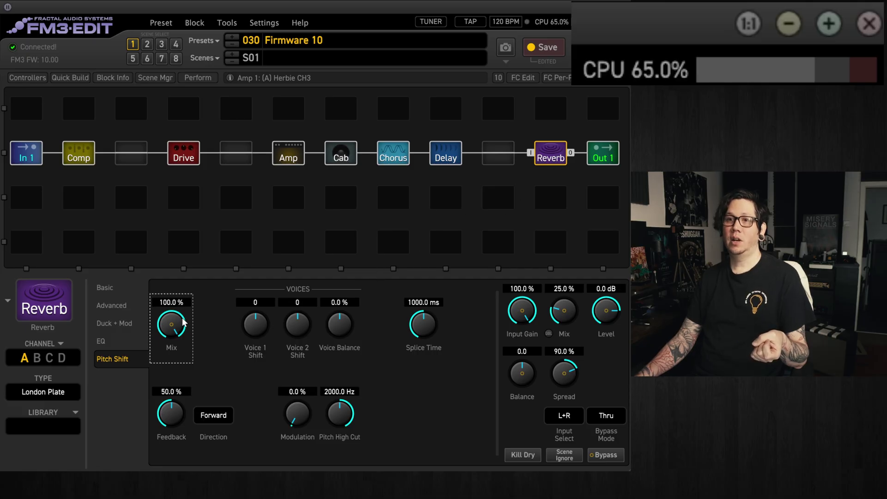
pyautogui.moveTo(174, 334); pyautogui.dragTo(176, 498)
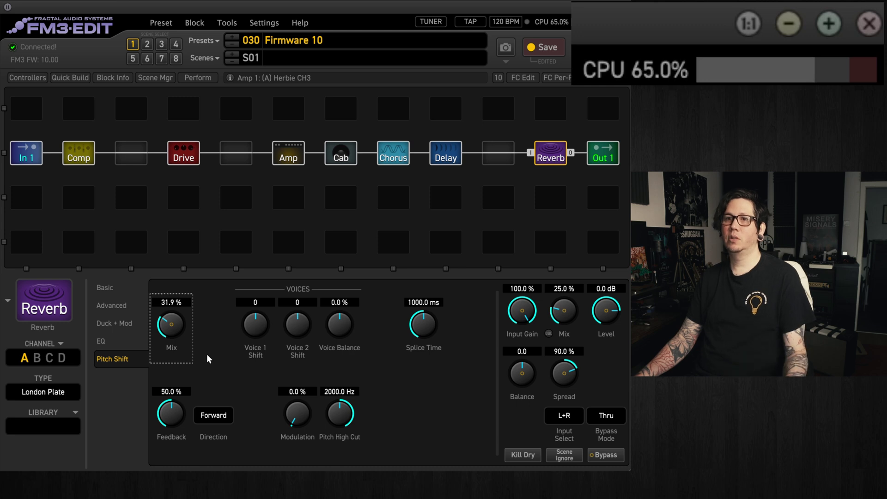
pyautogui.moveTo(171, 325); pyautogui.dragTo(267, 403)
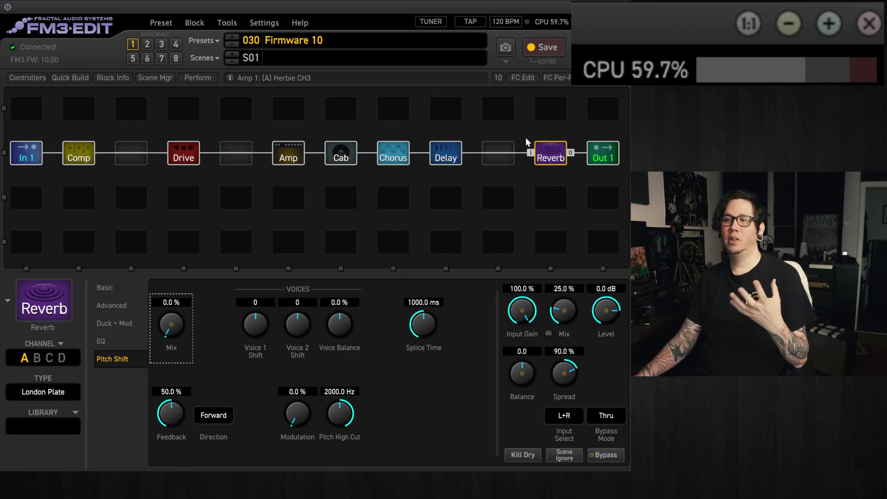
# Add a Plex Delay set to Econo Shimmer above the chain, then swap it for a Shunt
pyautogui.click(492, 117)
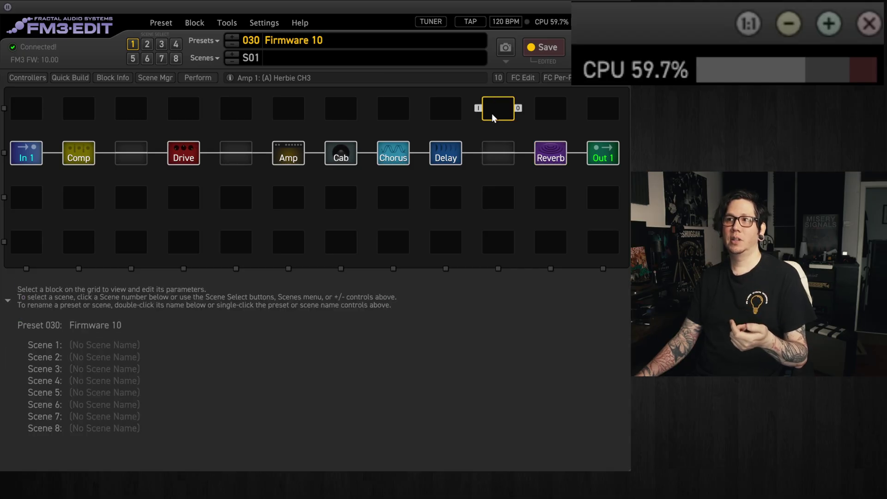
pyautogui.rightClick(492, 118)
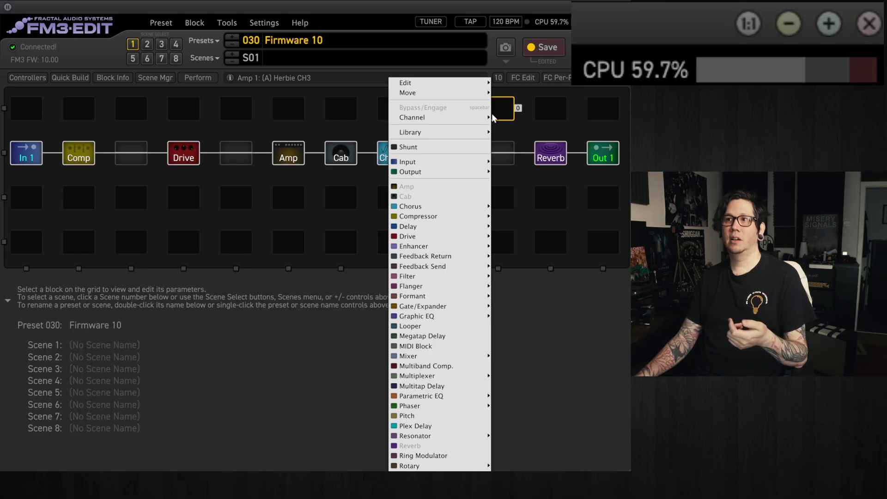
pyautogui.click(440, 425)
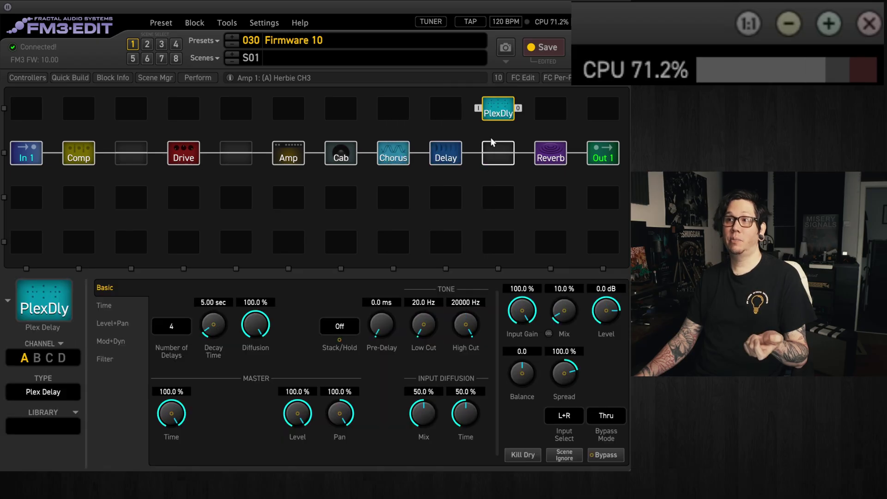
pyautogui.click(68, 397)
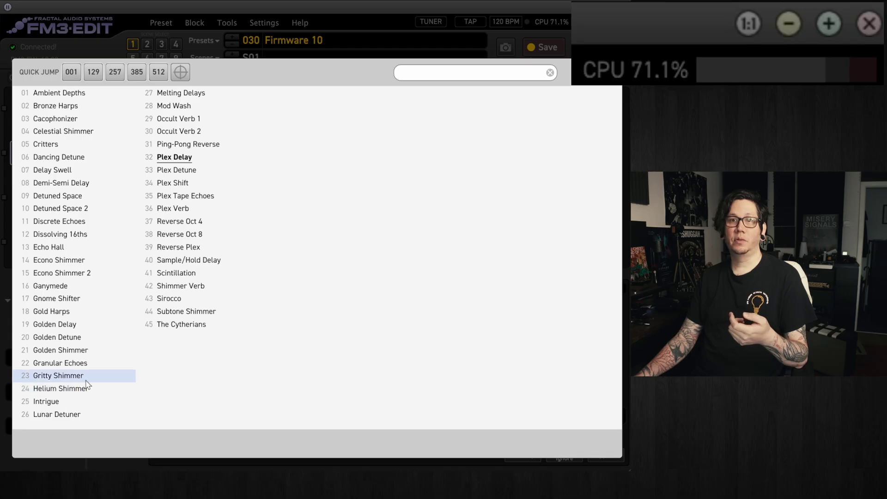
pyautogui.click(105, 262)
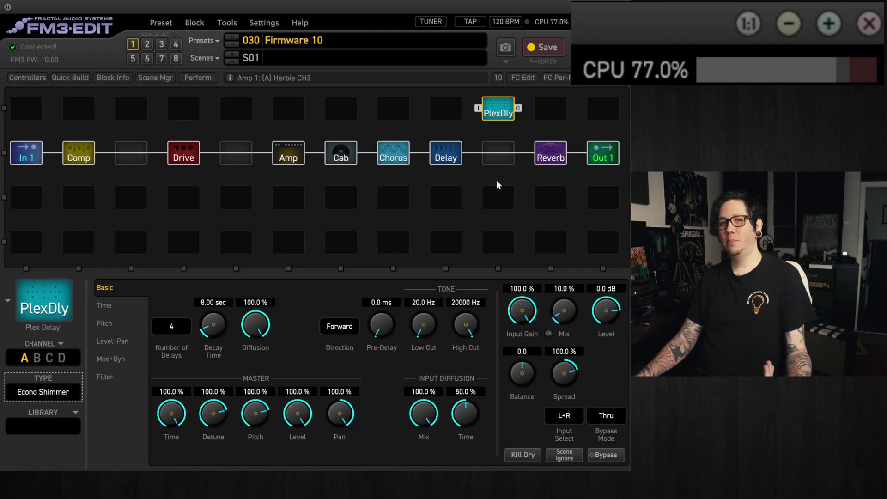
pyautogui.rightClick(496, 111)
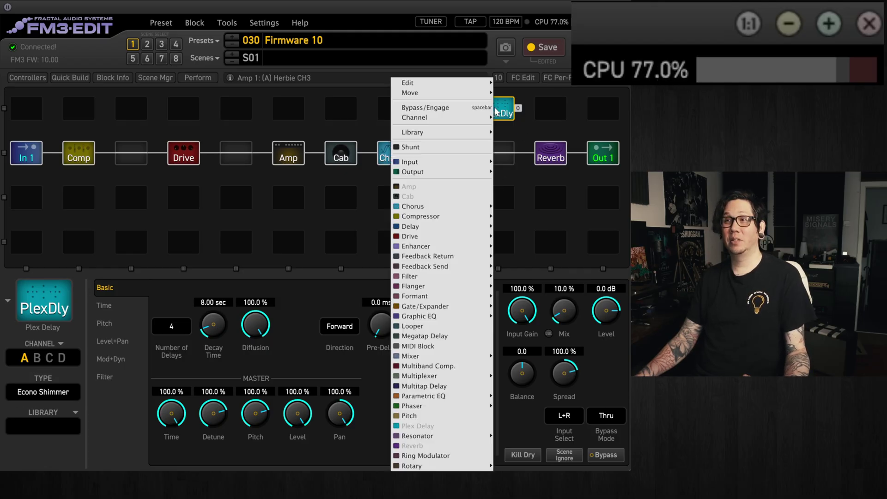
pyautogui.click(436, 153)
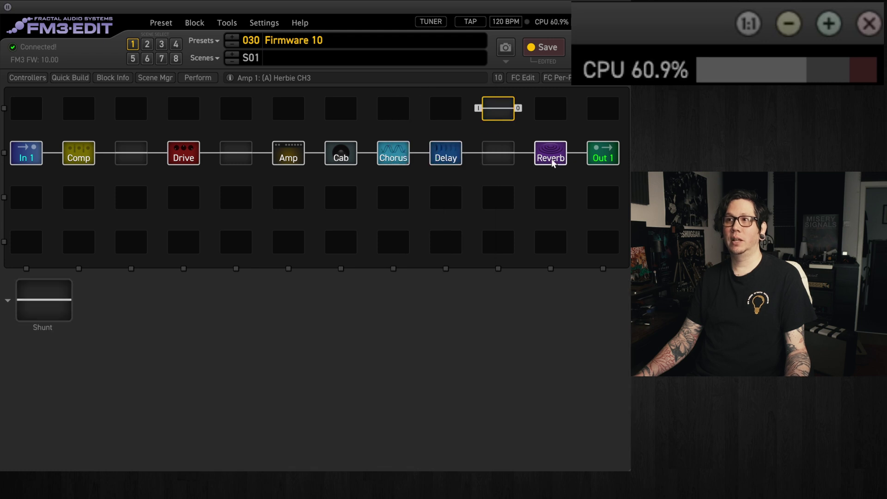
# Audition JFET Studio, Dynamics Processor, Dynami-Comp Classic and Analog Compressor types on the Comp block
pyautogui.click(552, 159)
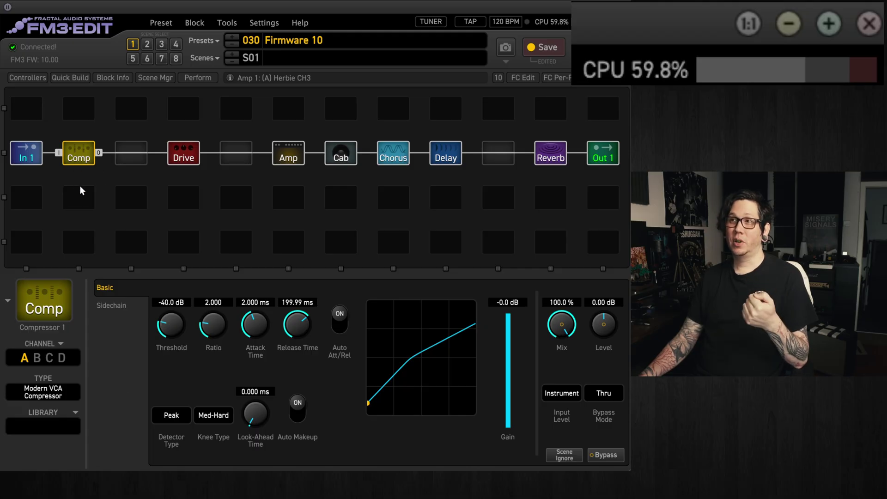
pyautogui.click(68, 398)
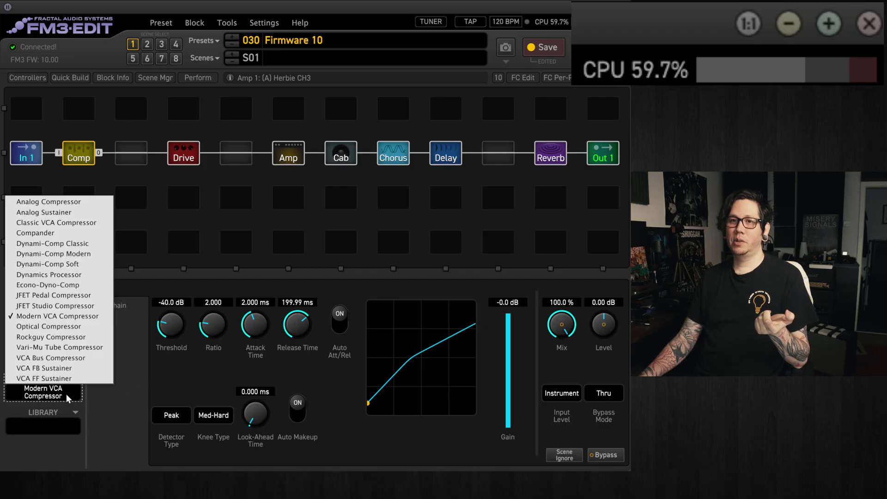
pyautogui.click(81, 311)
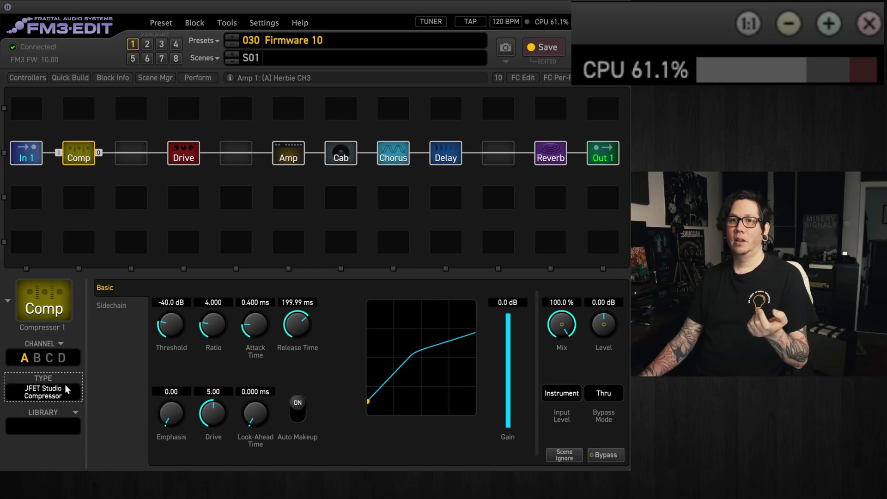
pyautogui.click(54, 398)
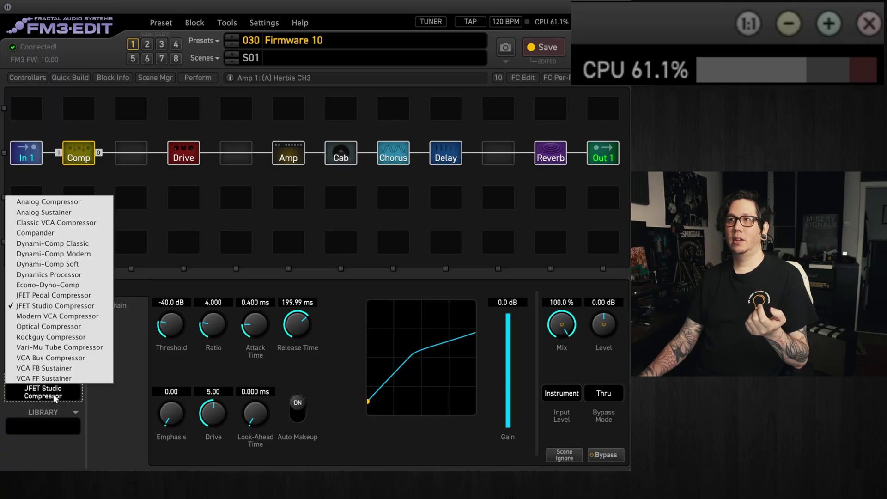
pyautogui.click(72, 282)
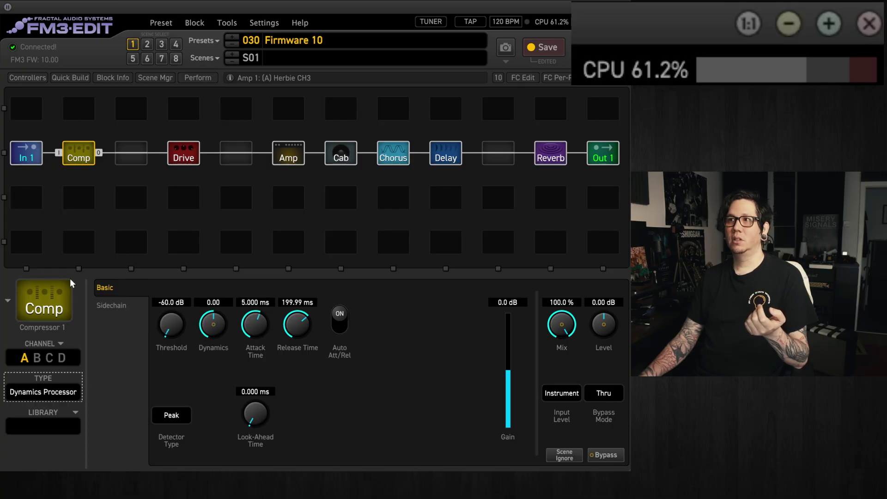
pyautogui.click(55, 399)
pyautogui.click(89, 250)
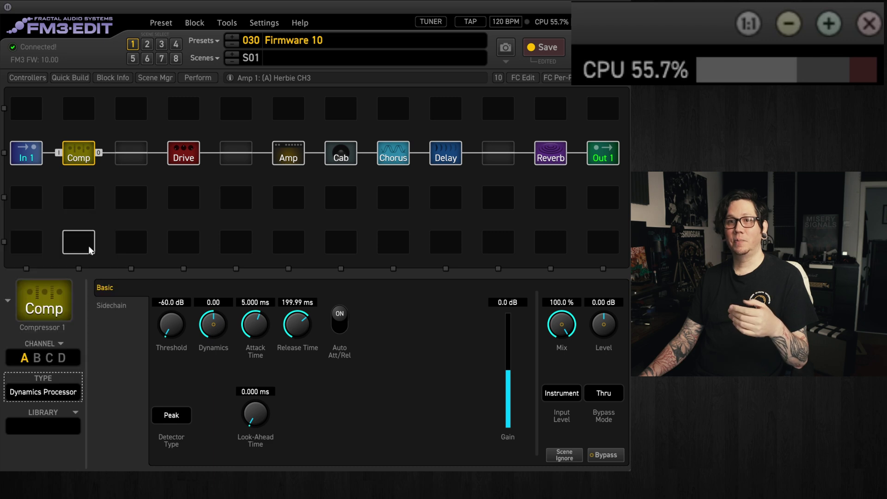
pyautogui.click(55, 395)
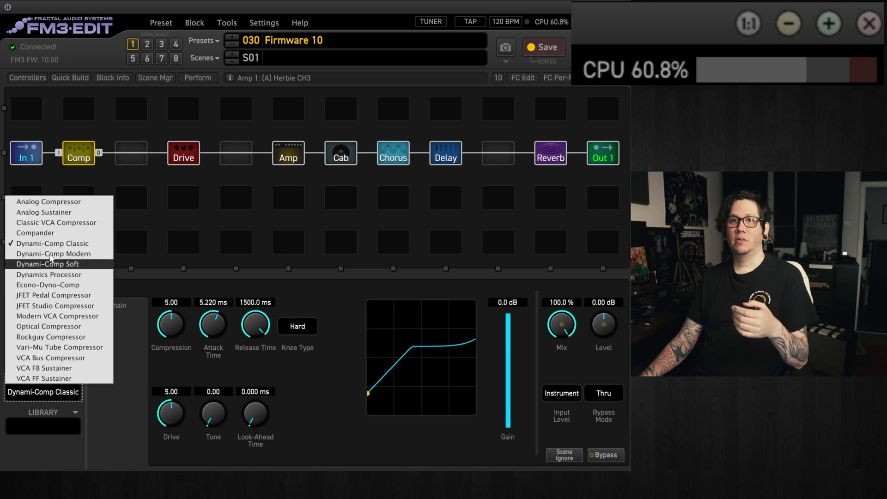
pyautogui.click(49, 201)
# Try Classic VCA and Rockguy, settle on Analog Compressor, and view the Delay block
pyautogui.click(56, 392)
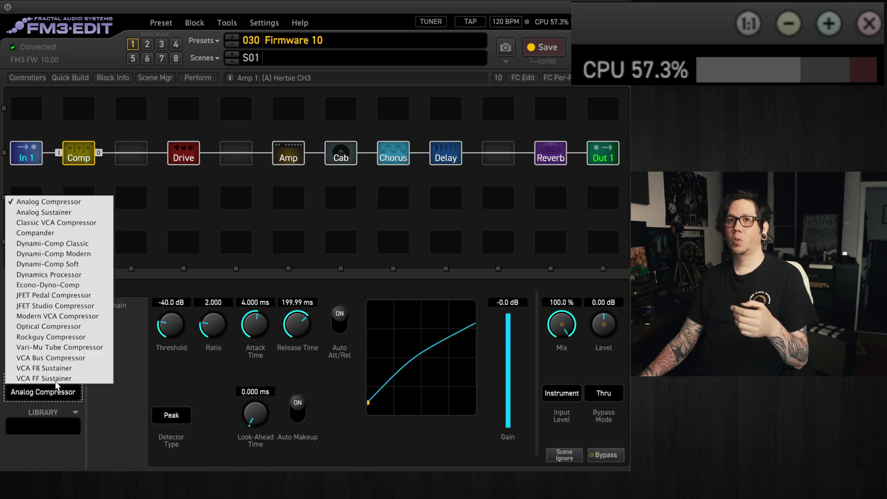
pyautogui.click(69, 222)
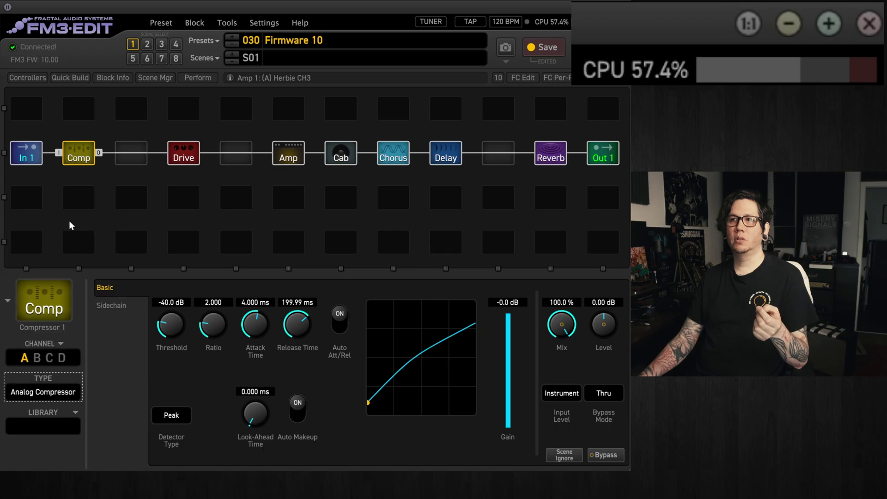
pyautogui.click(66, 394)
pyautogui.click(51, 336)
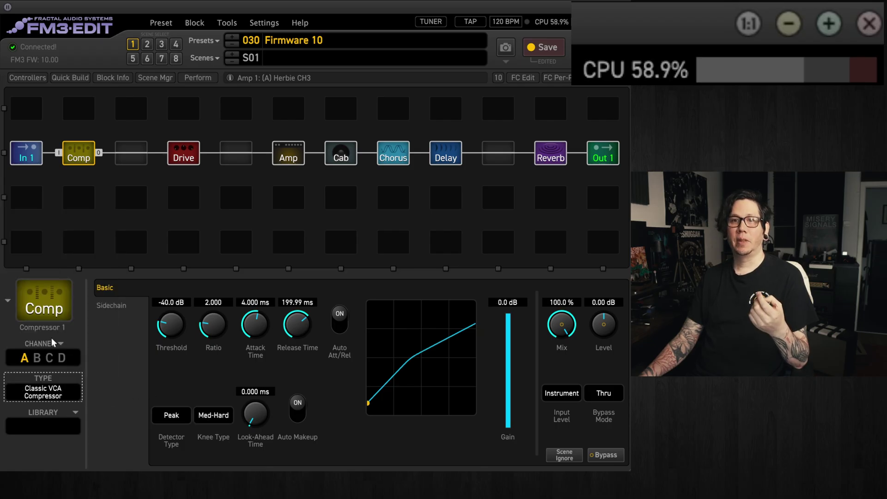
pyautogui.click(59, 393)
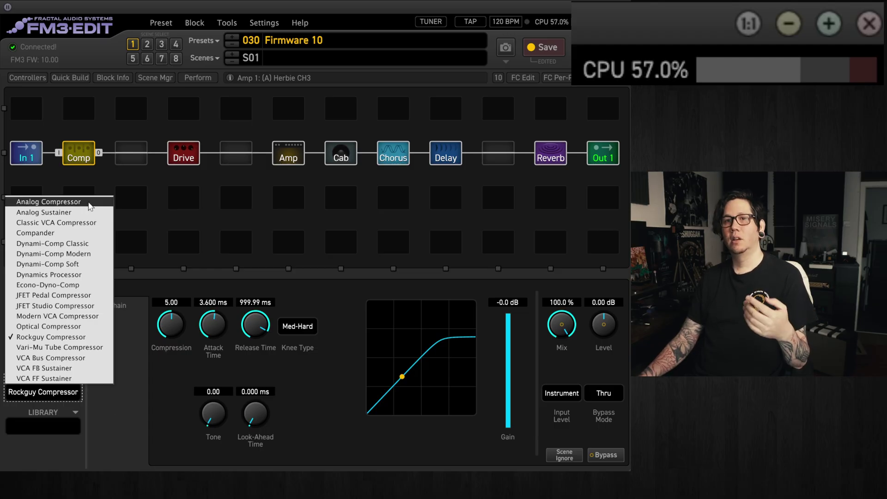
pyautogui.click(56, 202)
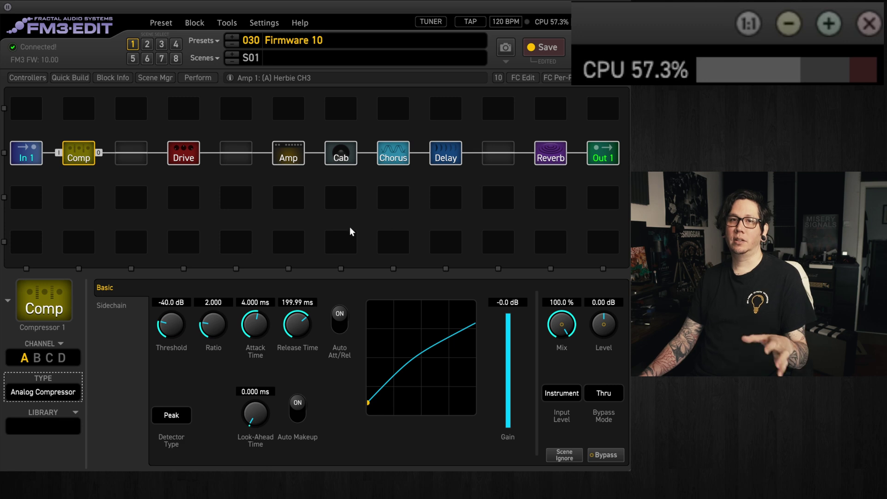
pyautogui.click(446, 153)
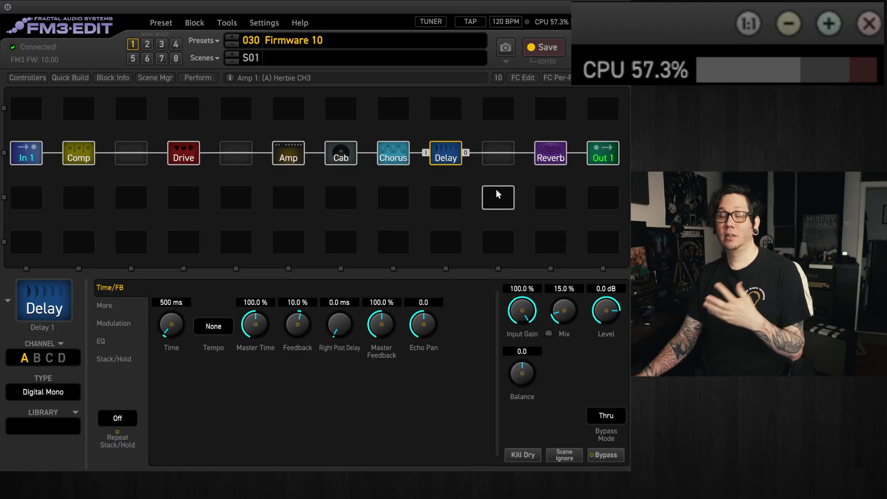
# Select the Reverb block to show its London Plate Pitch Shift parameters
pyautogui.click(554, 158)
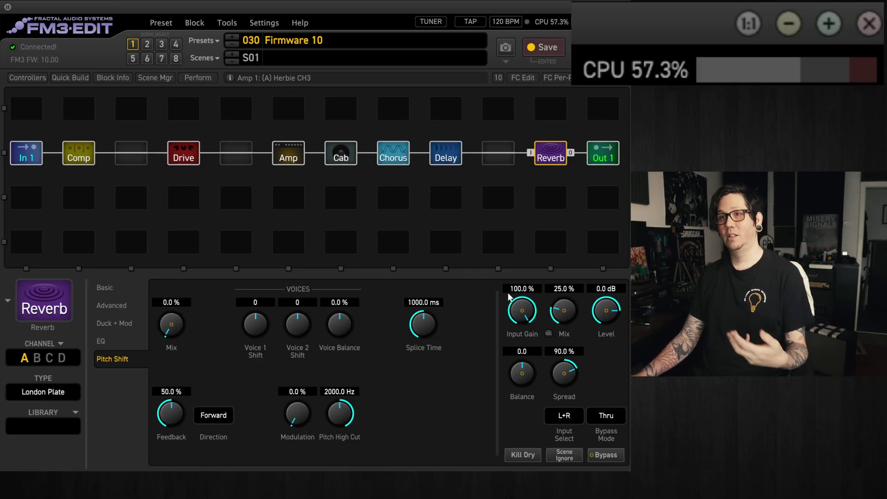
# Shunt the Drive, Chorus and Delay blocks, dropping CPU to about 42 %
pyautogui.click(183, 154)
pyautogui.rightClick(184, 155)
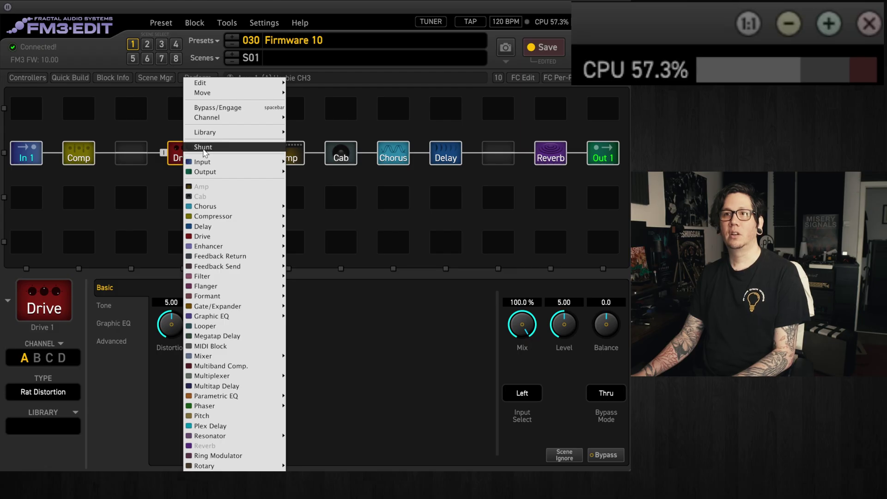
pyautogui.click(204, 148)
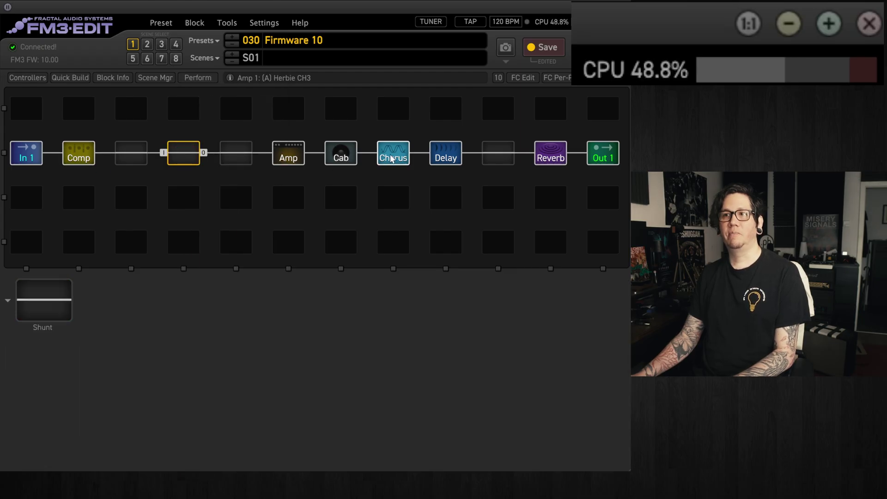
pyautogui.rightClick(391, 159)
pyautogui.click(413, 147)
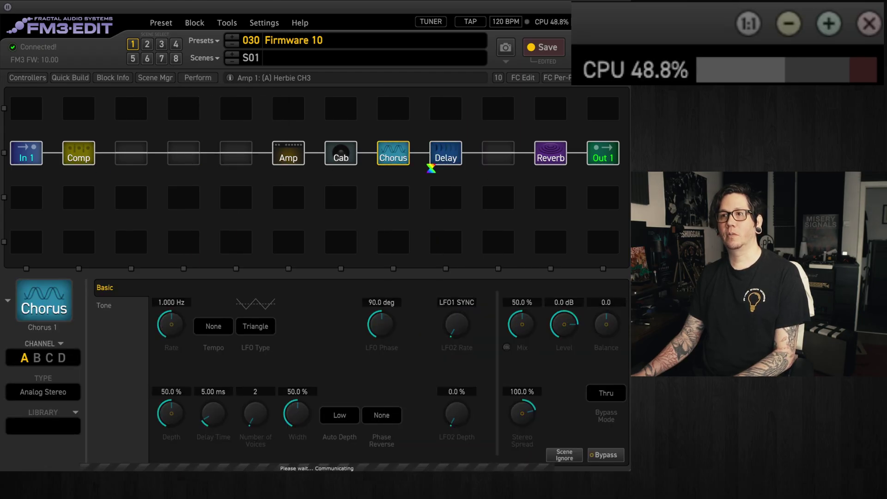
pyautogui.rightClick(444, 160)
pyautogui.moveTo(444, 161)
pyautogui.click(460, 147)
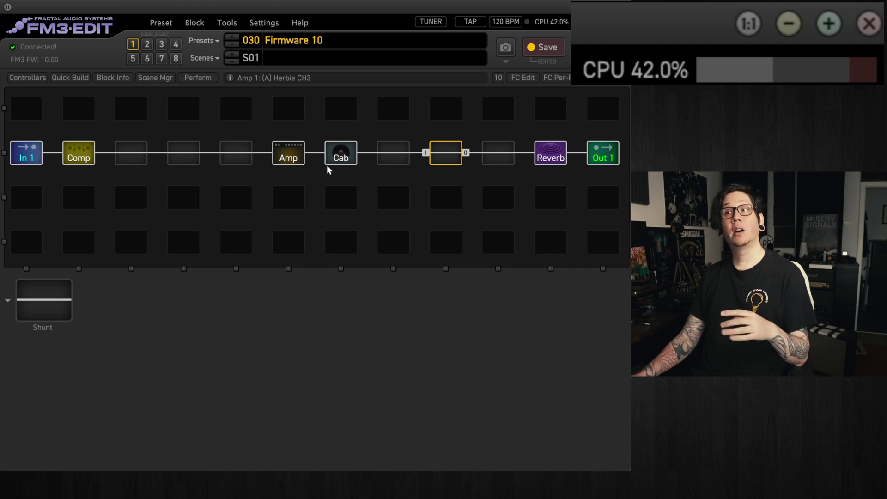
# Keep London Plate, then set Quality Ultra-High, Echo Density 8 and Dispersion 76.4 %
pyautogui.click(560, 159)
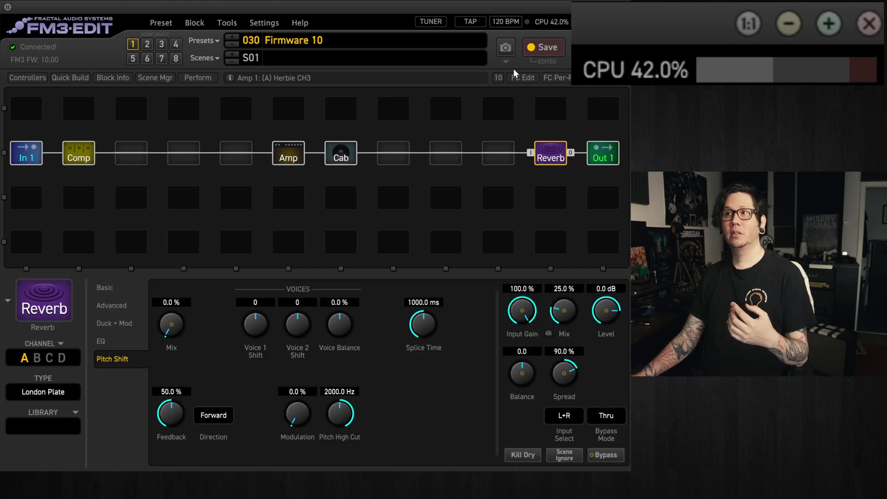
pyautogui.click(73, 393)
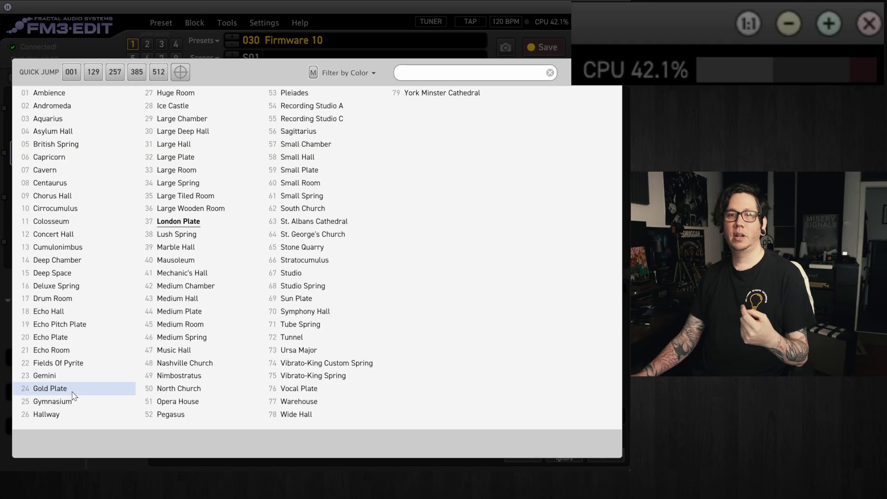
pyautogui.click(212, 224)
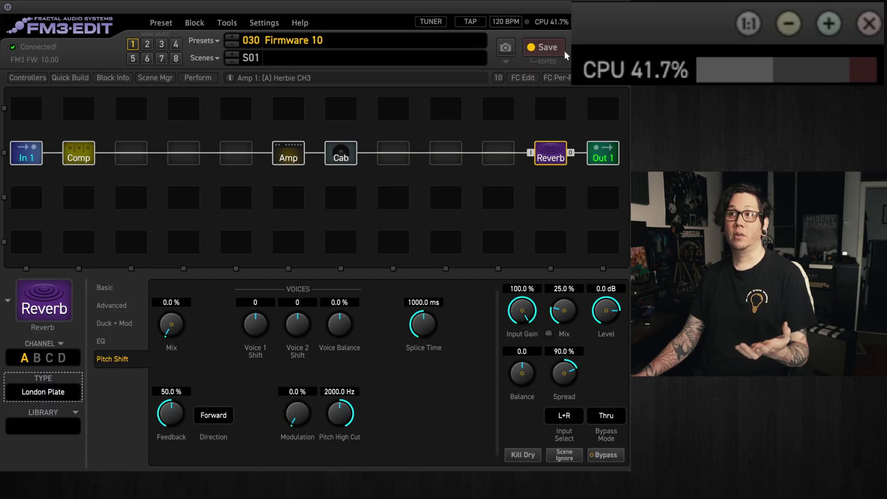
pyautogui.click(129, 291)
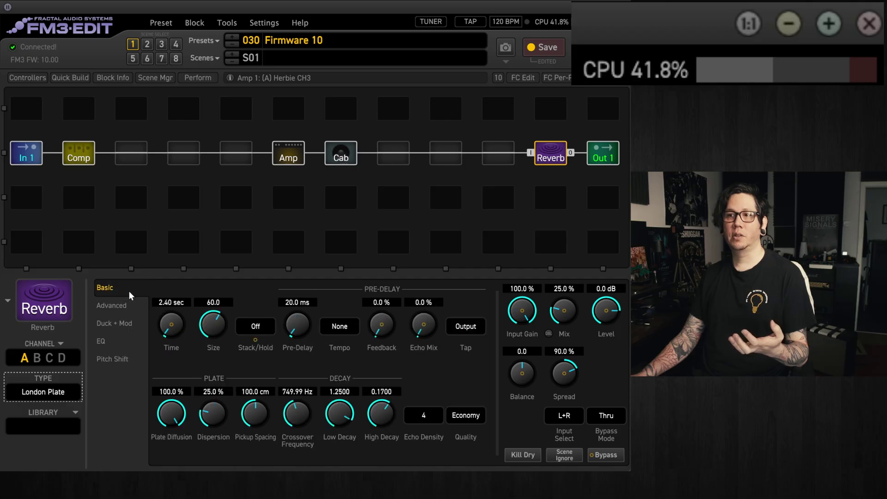
pyautogui.click(480, 422)
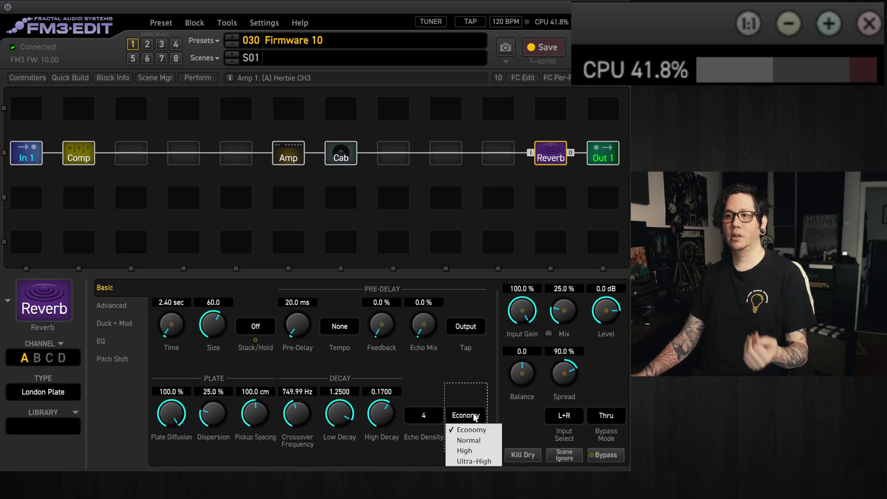
pyautogui.click(478, 449)
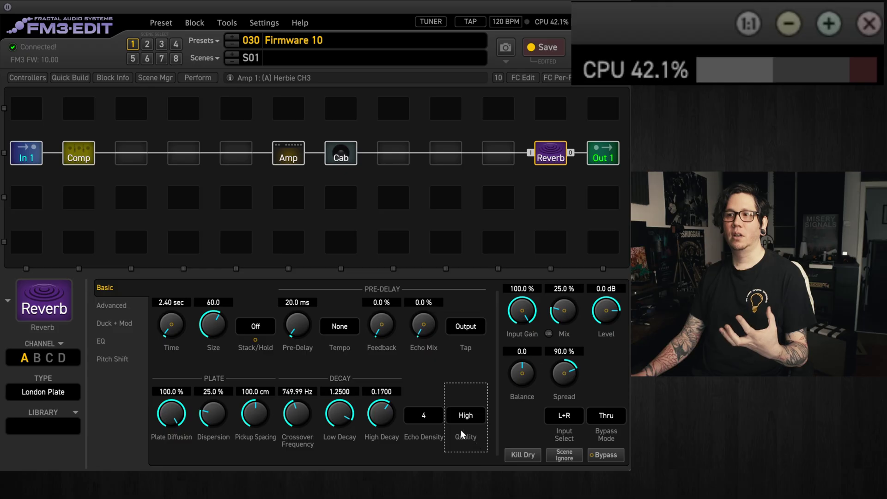
pyautogui.click(423, 415)
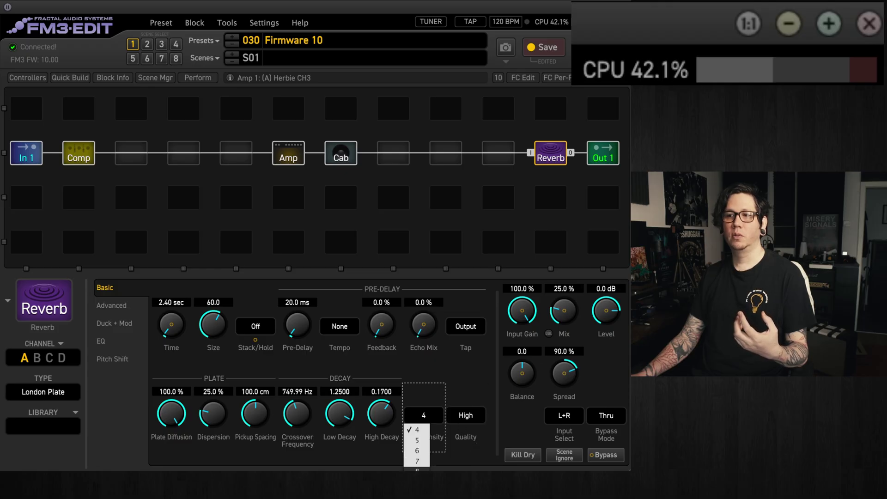
pyautogui.click(423, 464)
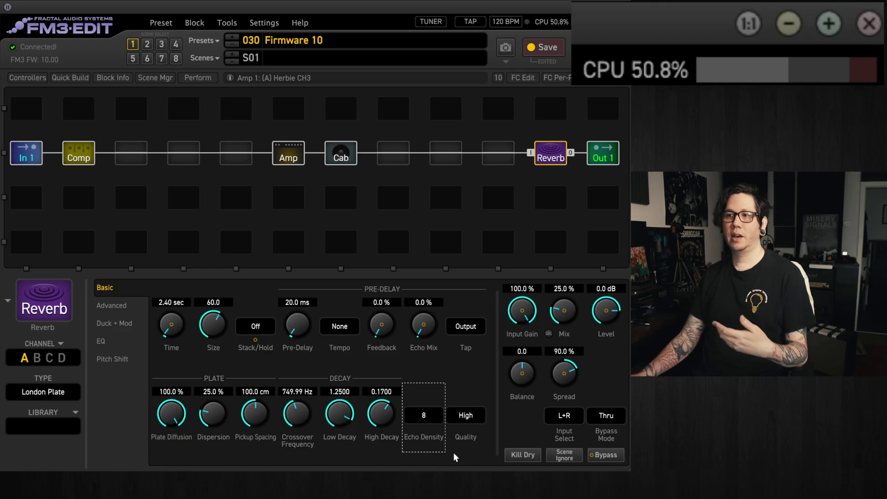
pyautogui.click(460, 418)
pyautogui.click(470, 462)
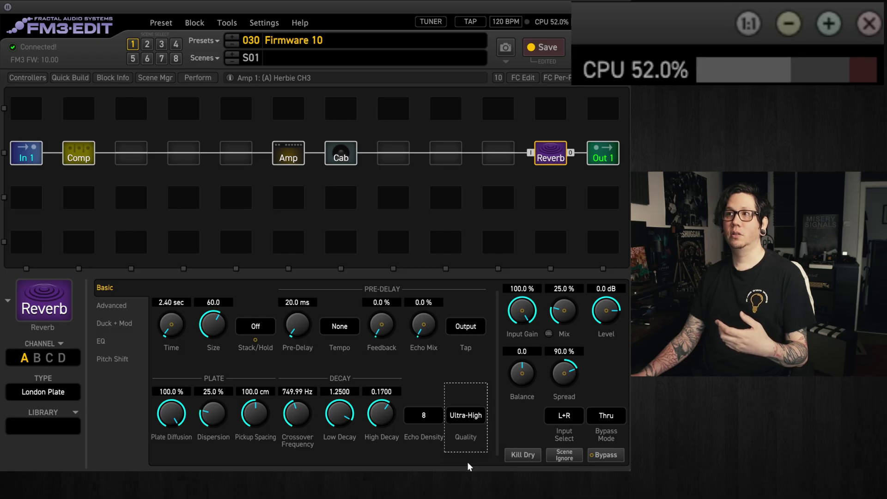
pyautogui.moveTo(215, 413); pyautogui.dragTo(262, 306)
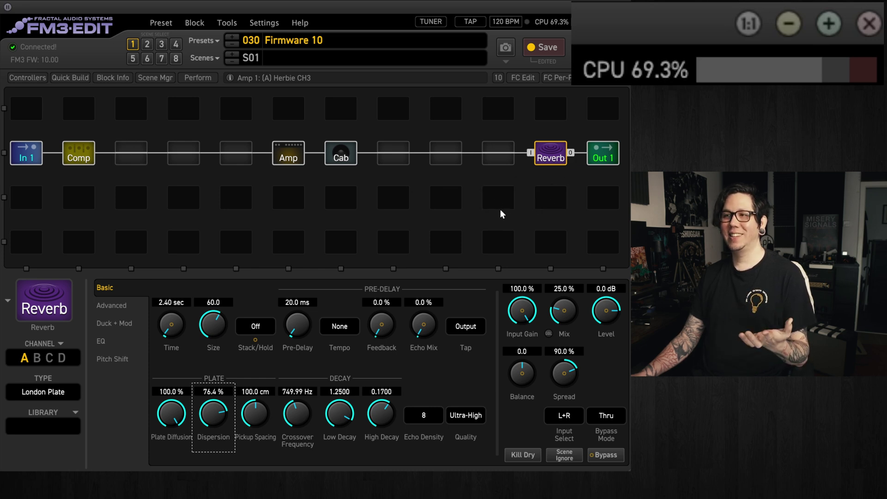
# Shunt the Reverb block, dropping CPU from about 69 % to 27.1 %
pyautogui.click(549, 152)
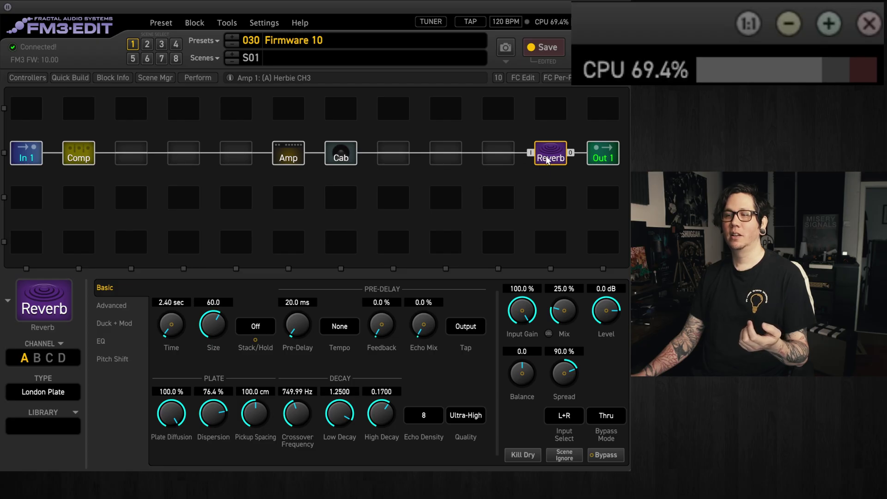
pyautogui.rightClick(554, 155)
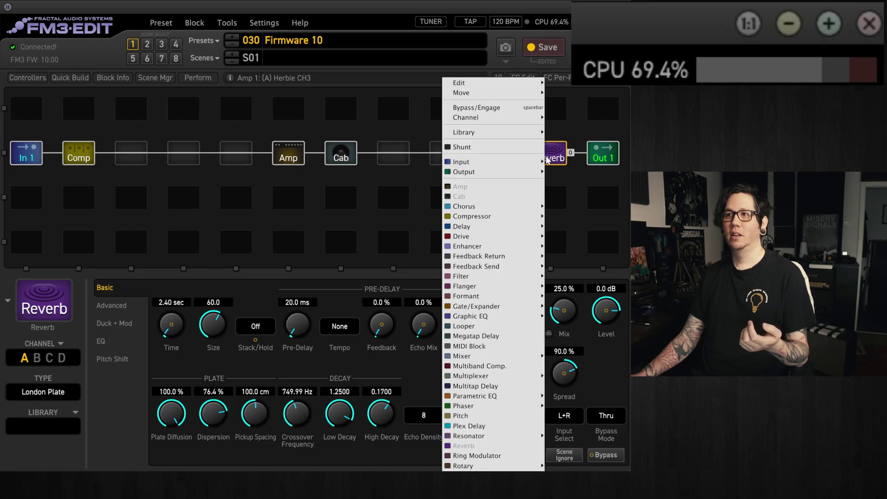
pyautogui.click(503, 148)
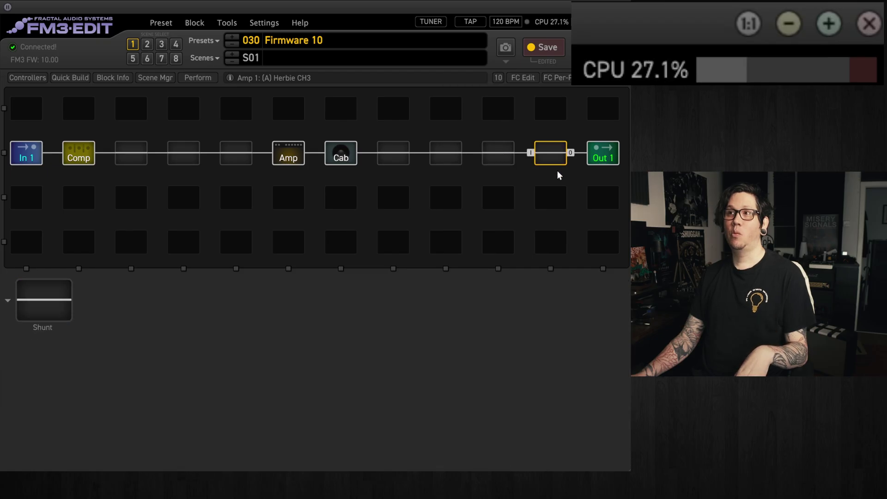